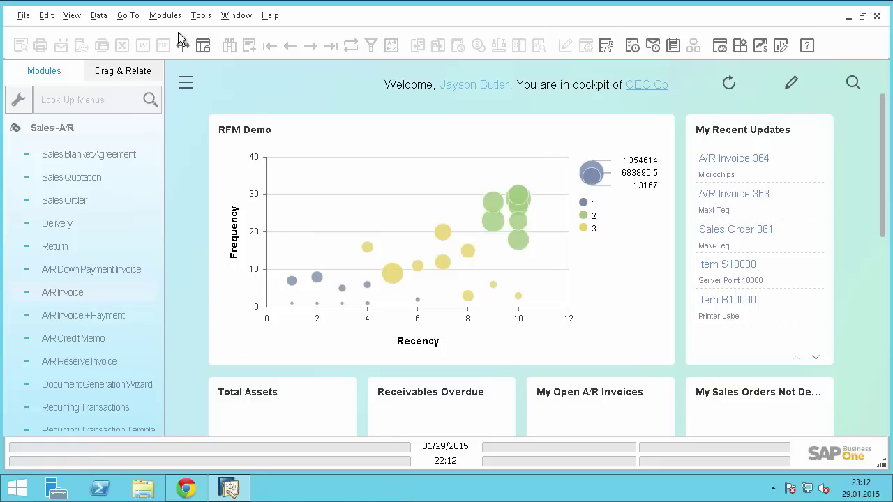
Open User-Defined Fields Management and start a new field under Marketing Documents > Rows
left_click(200, 16)
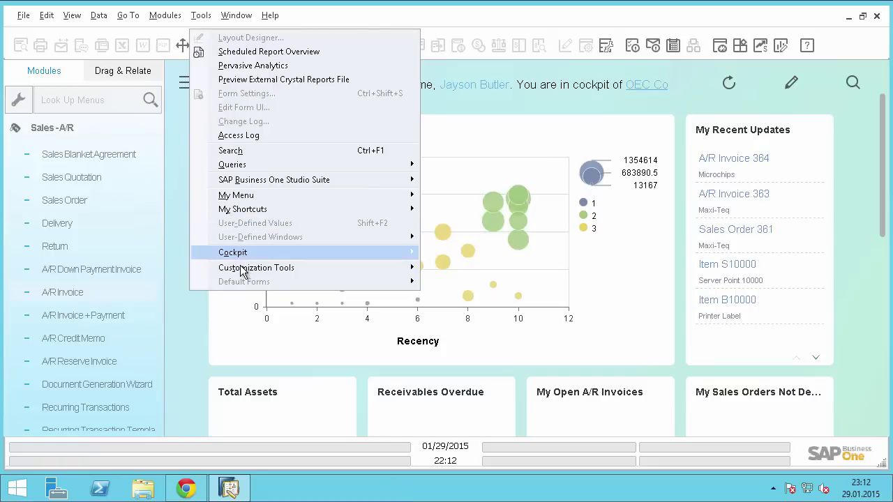
mouse_move(246, 269)
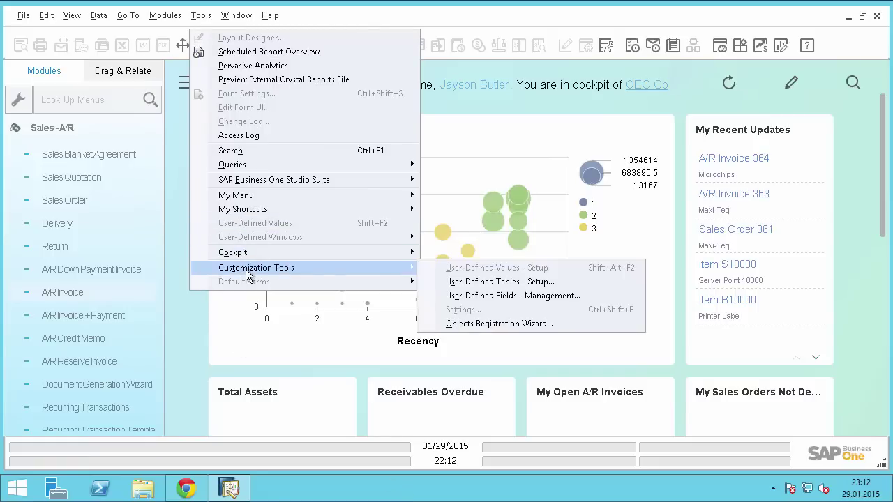
left_click(507, 298)
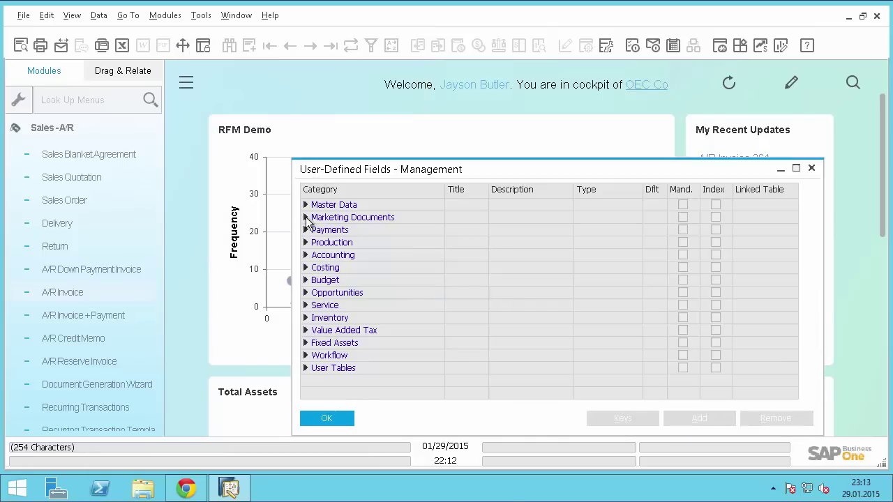
left_click(305, 217)
left_click(328, 243)
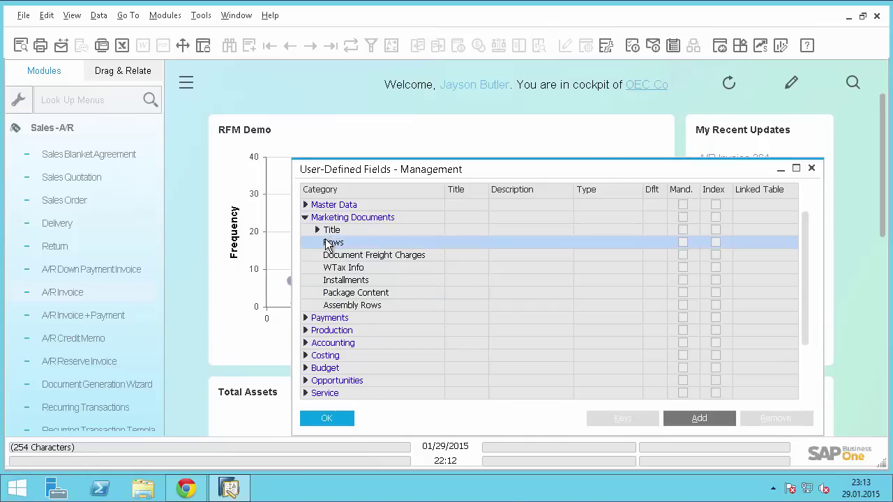
left_click(686, 418)
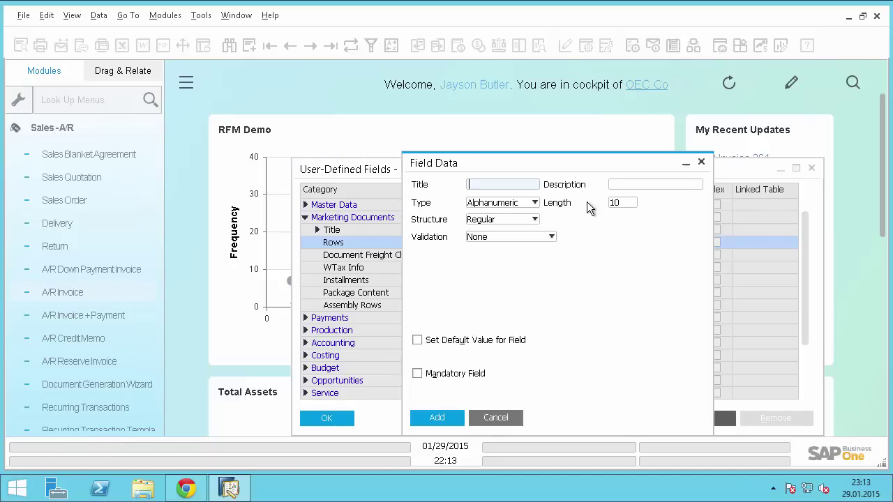
Create the Numeric field BonusPoints, described as 'Bonus Points', and confirm the warnings
type("BonusPoints")
key("Tab")
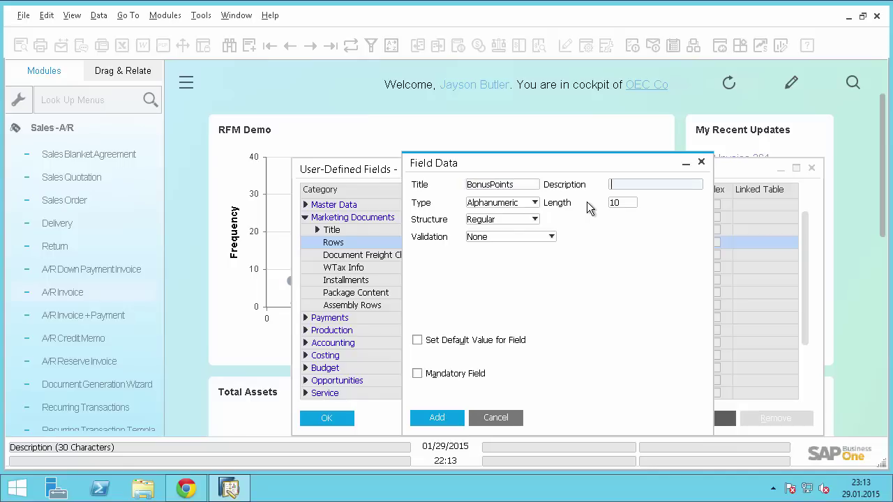
type("Bonus Points")
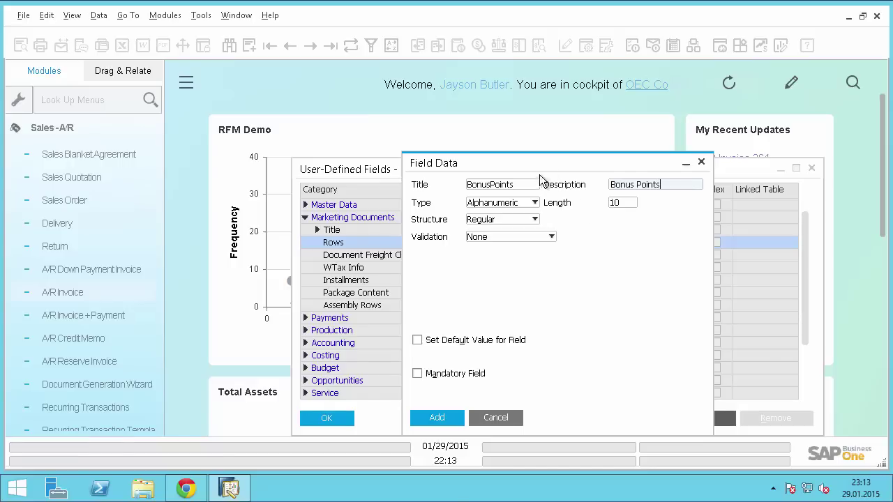
left_click(526, 201)
left_click(510, 225)
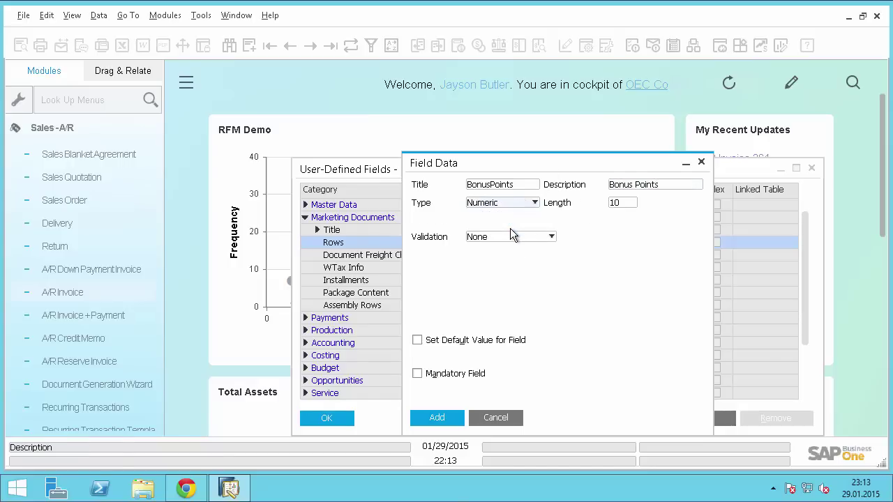
left_click(443, 424)
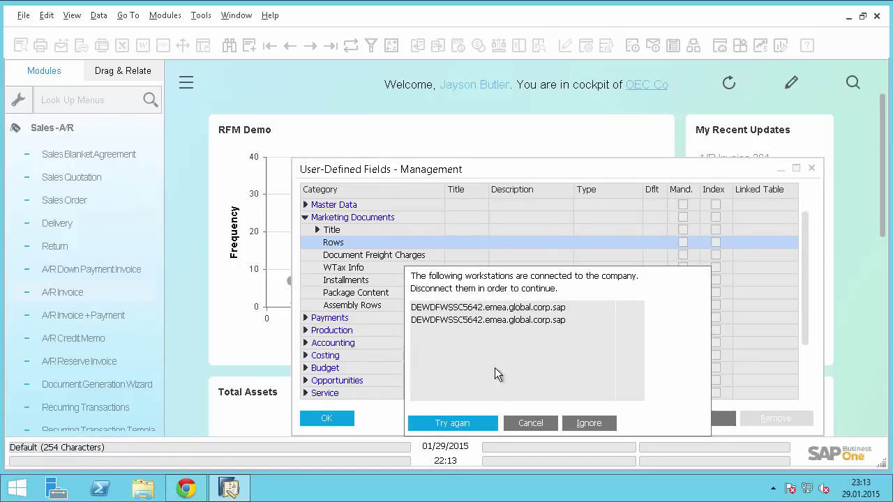
left_click(579, 423)
left_click(288, 280)
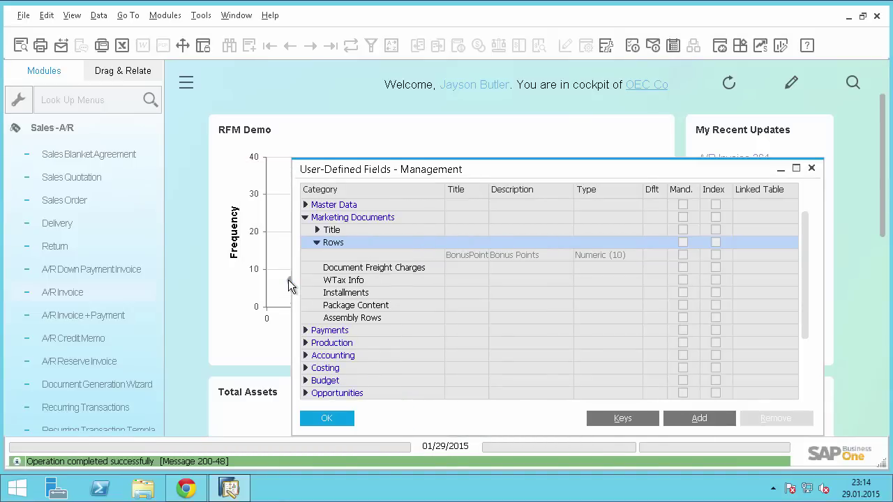
Start a new A/R invoice for customer Maxi-Teq with item A00001 on row 1
left_click(311, 418)
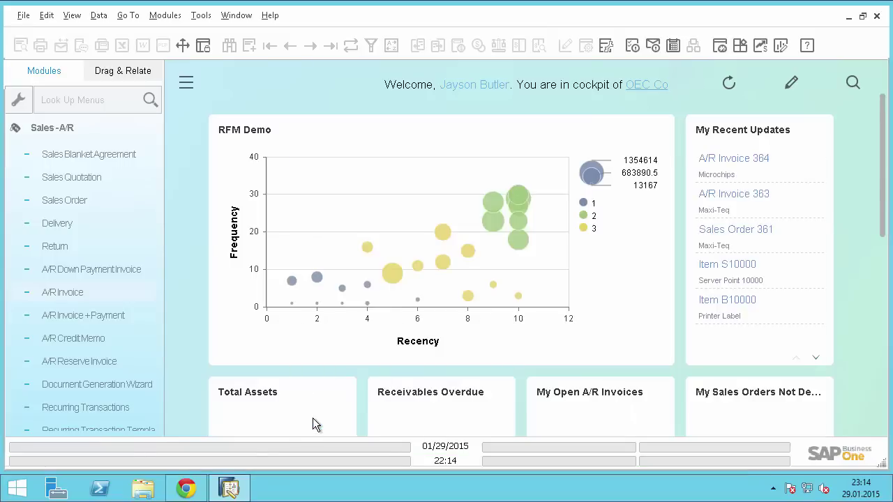
left_click(139, 182)
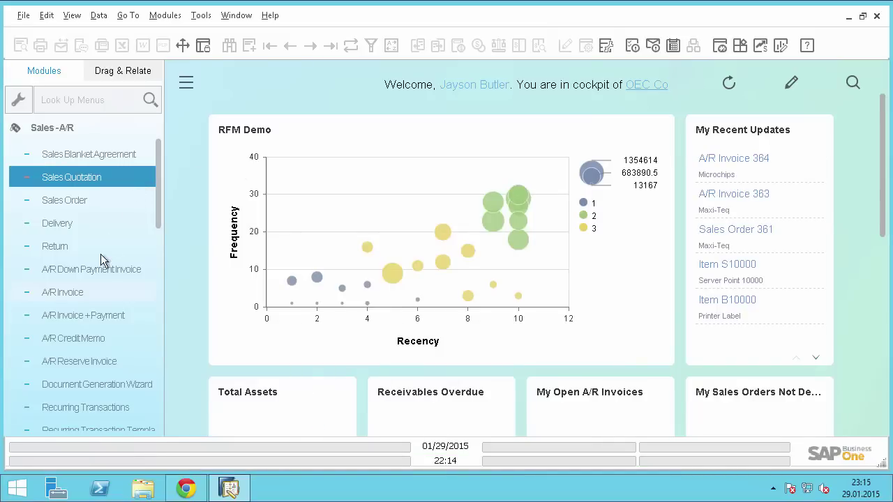
left_click(88, 293)
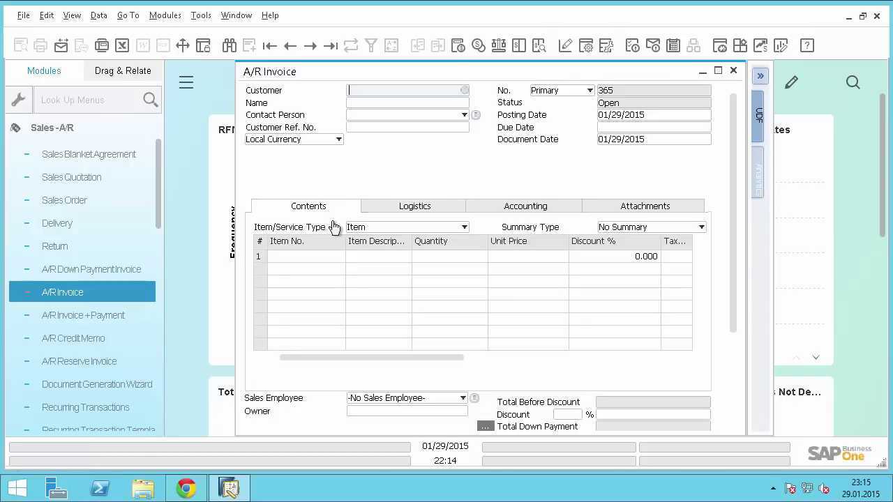
left_click(464, 92)
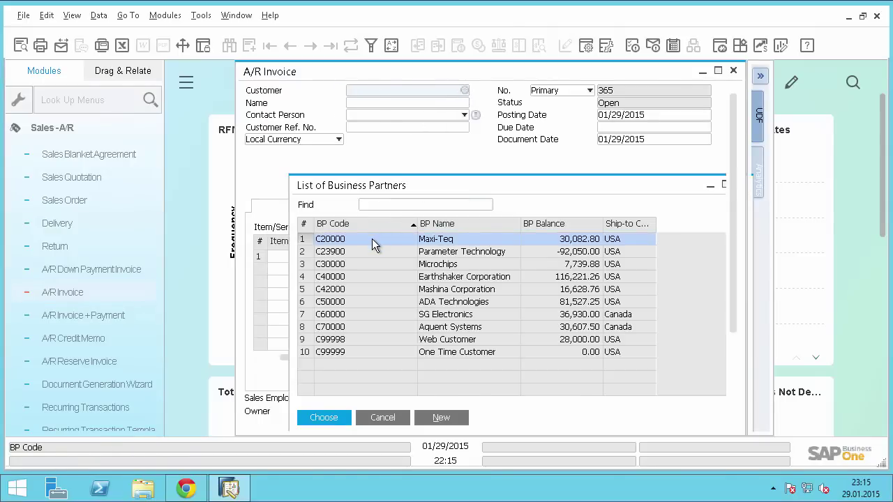
double_click(372, 239)
left_click(316, 258)
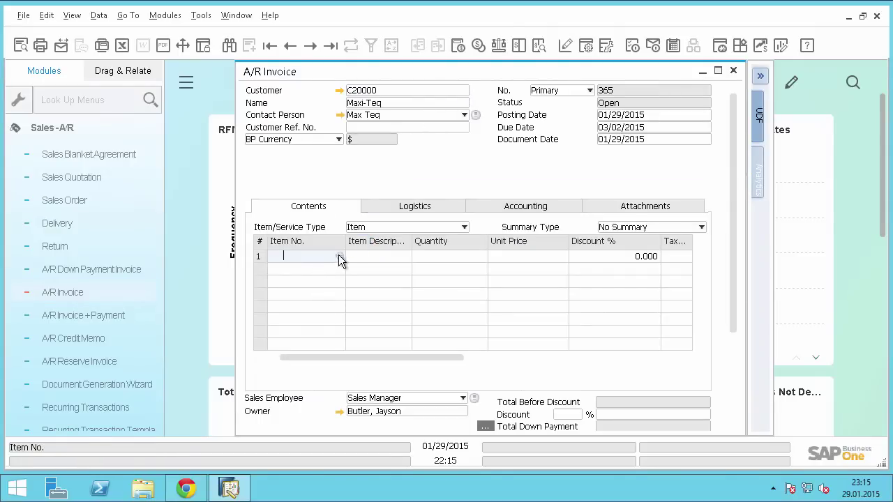
left_click(339, 256)
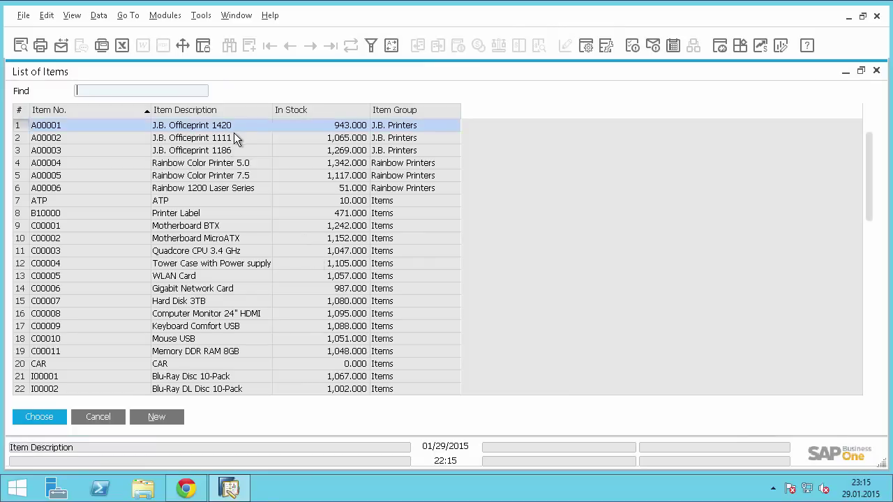
double_click(235, 125)
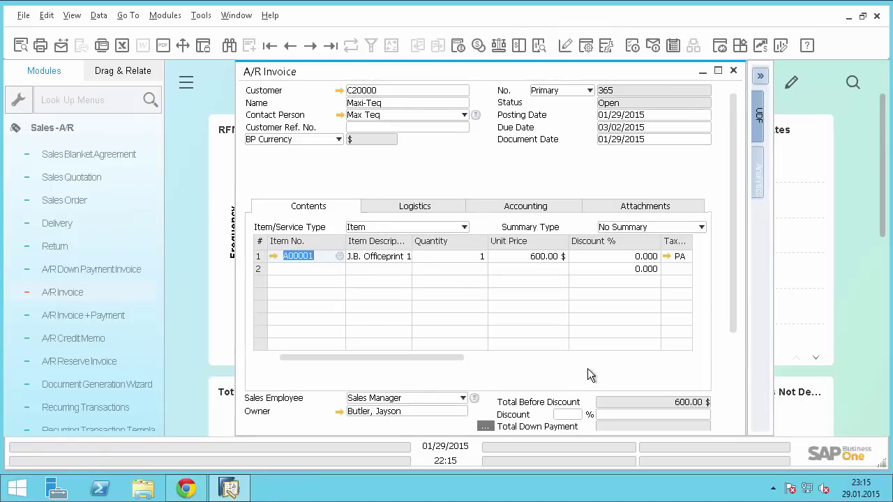
Enter 60 Bonus Points on row 1 and add the invoice
left_click(600, 357)
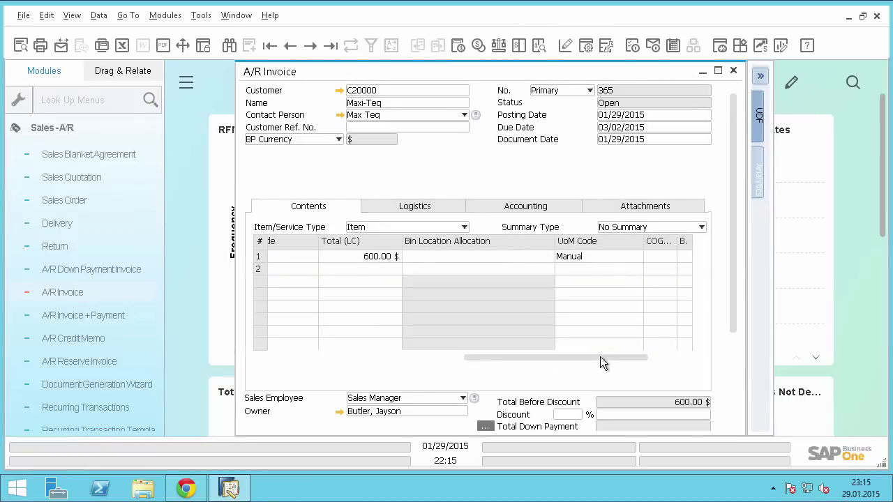
left_click(660, 357)
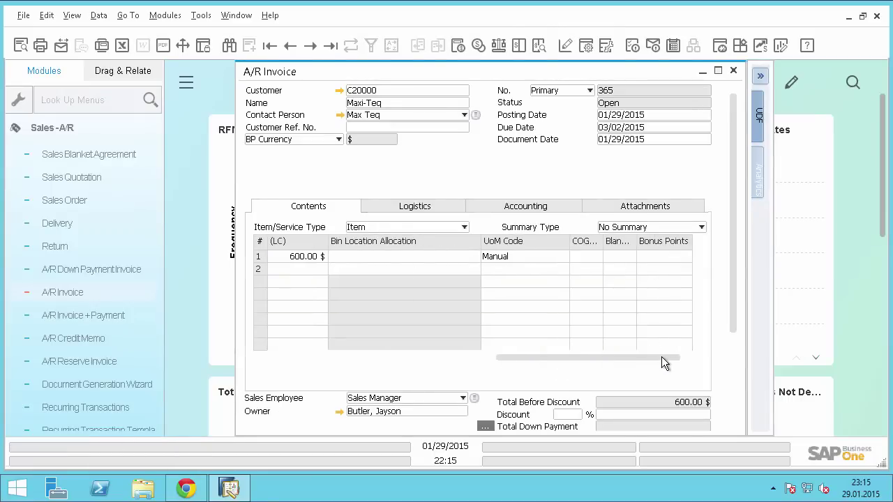
left_click(671, 259)
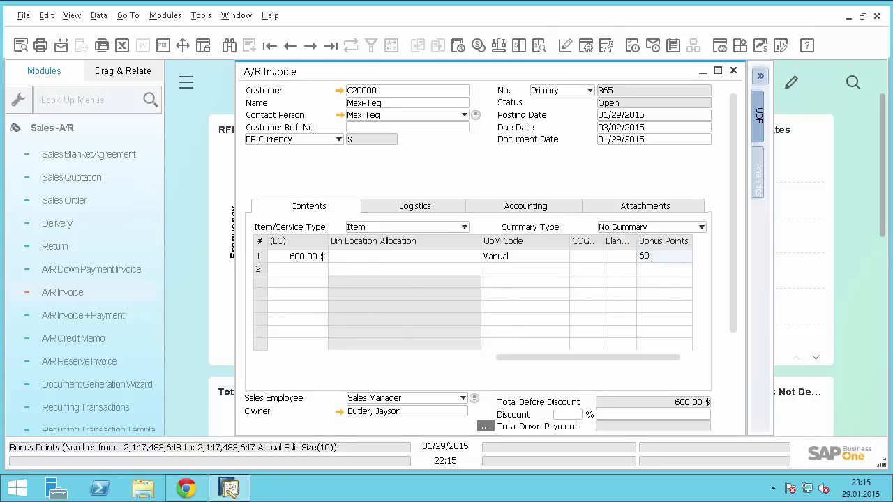
type("60")
left_click_drag(733, 329, 726, 418)
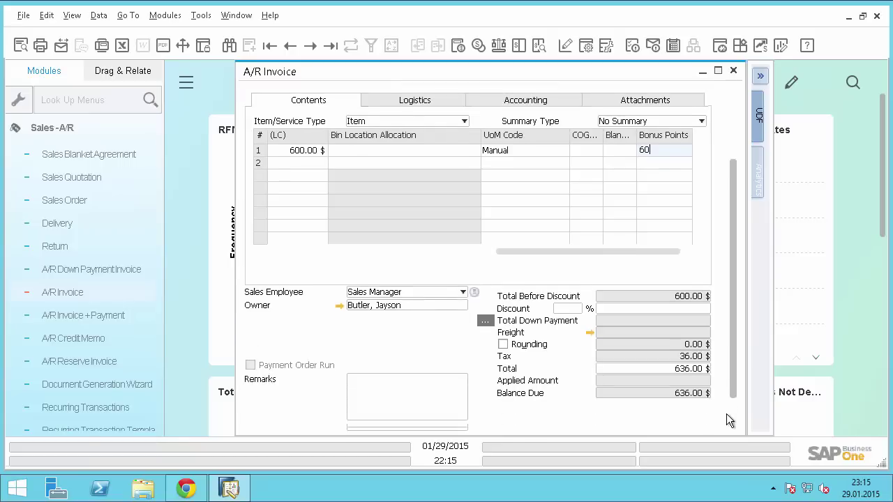
scroll(577, 383, "down", 1)
left_click(282, 413)
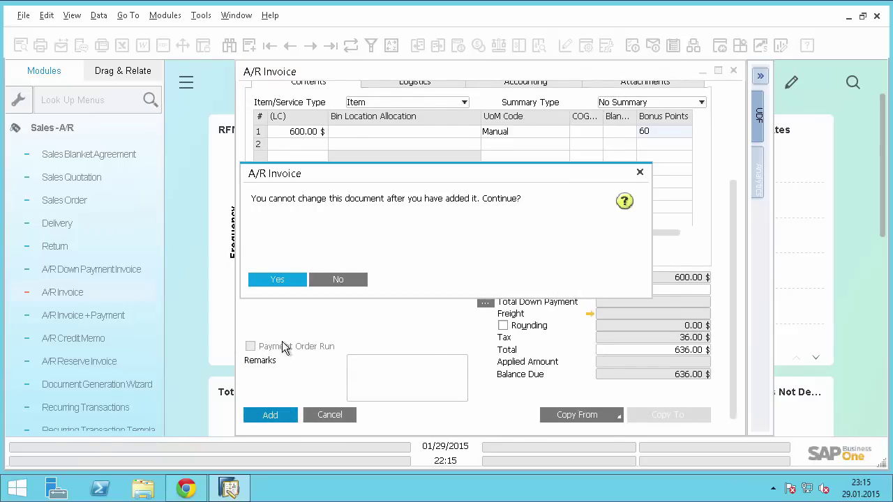
left_click(294, 282)
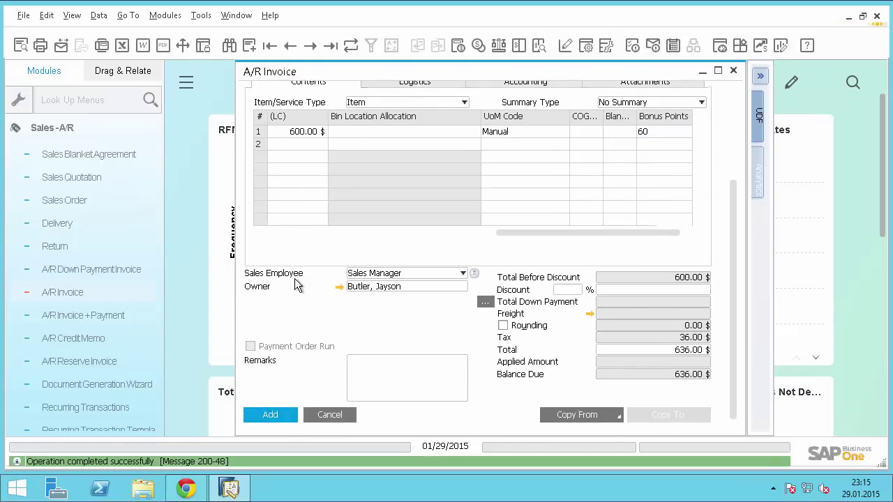
Start a new A/R invoice for customer Microchips with item A00004 on row 1
left_click(465, 88)
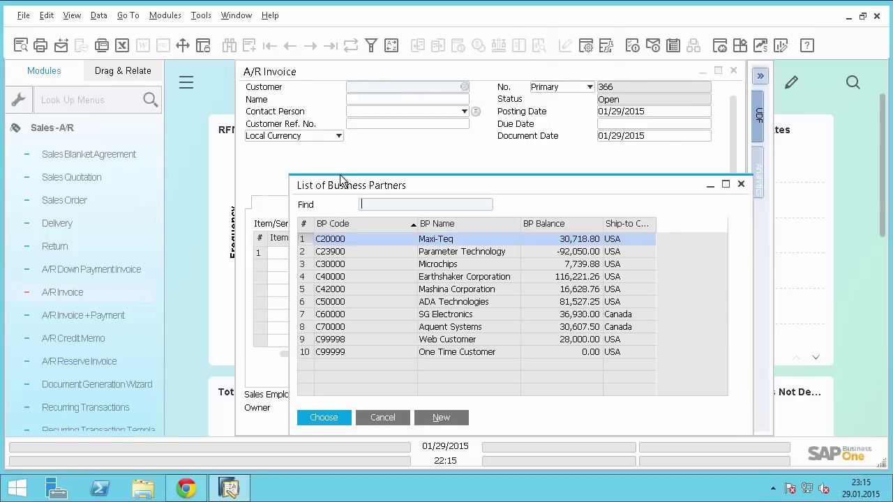
double_click(344, 258)
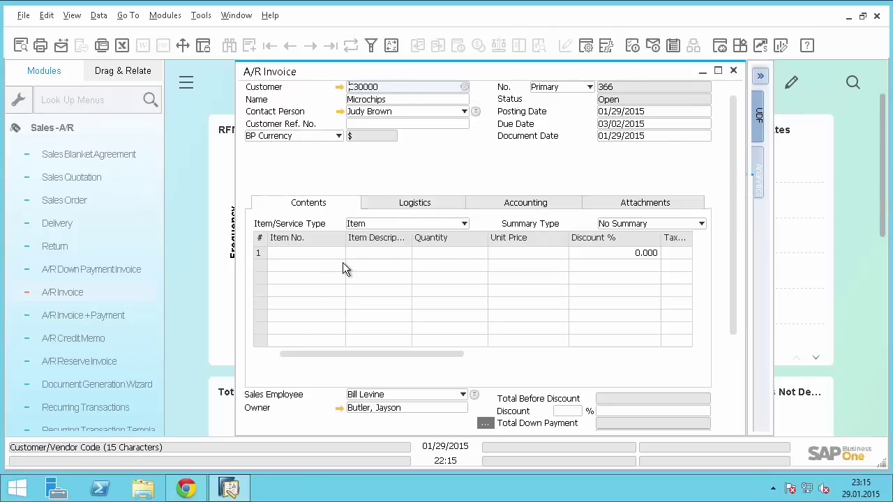
left_click(331, 252)
left_click(338, 254)
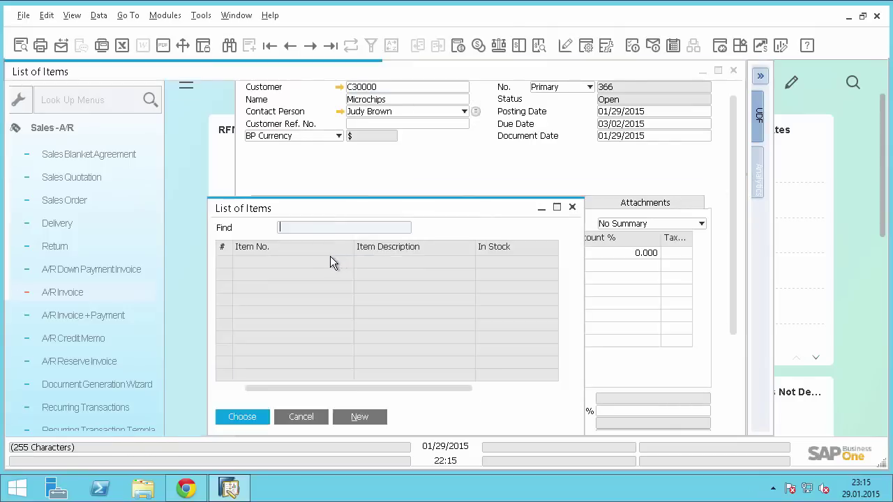
double_click(249, 164)
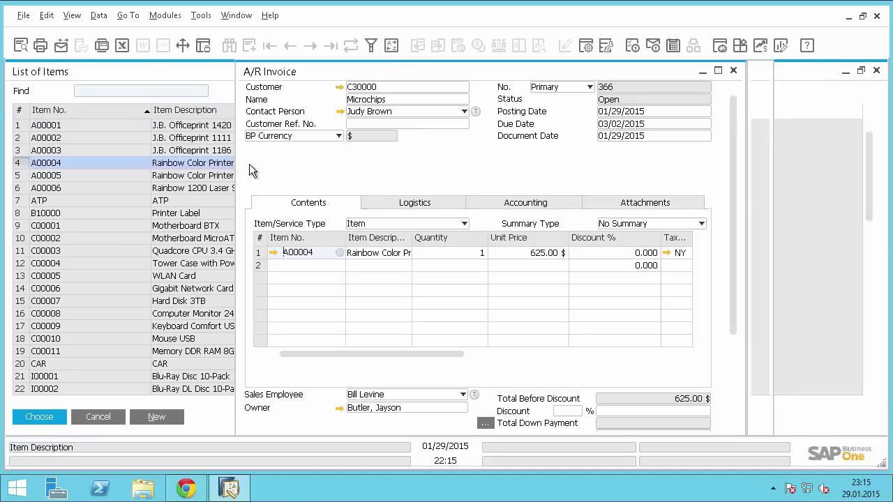
Enter 63 Bonus Points on the first line and add the invoice
left_click(623, 355)
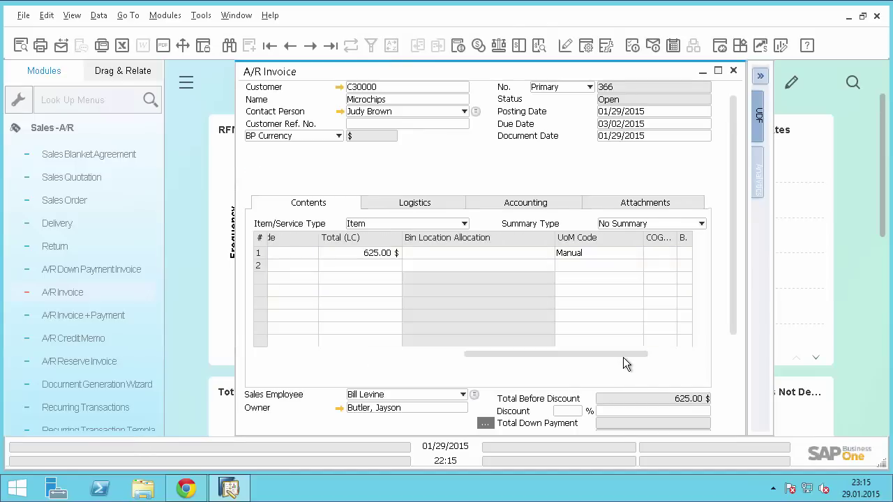
left_click(666, 354)
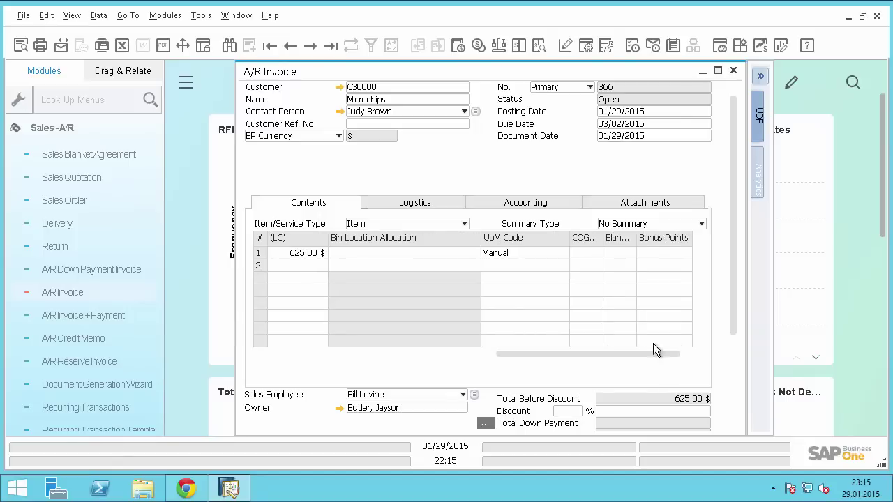
left_click(647, 254)
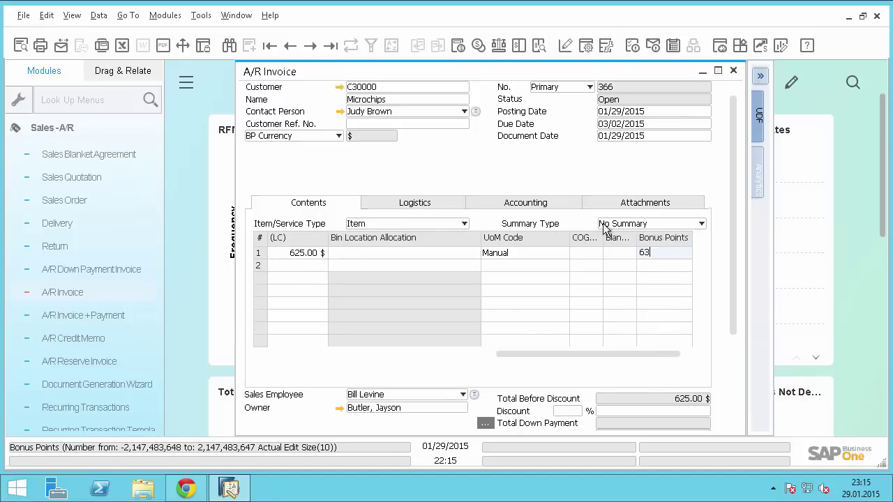
left_click(732, 395)
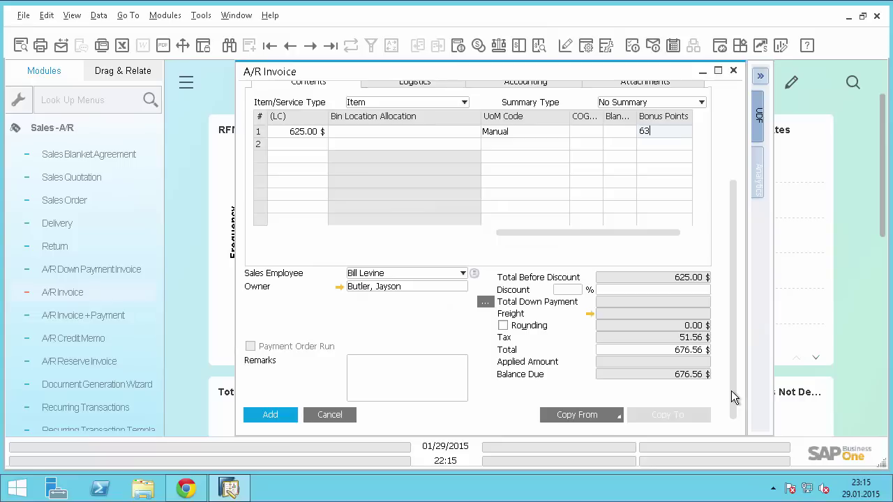
left_click(270, 415)
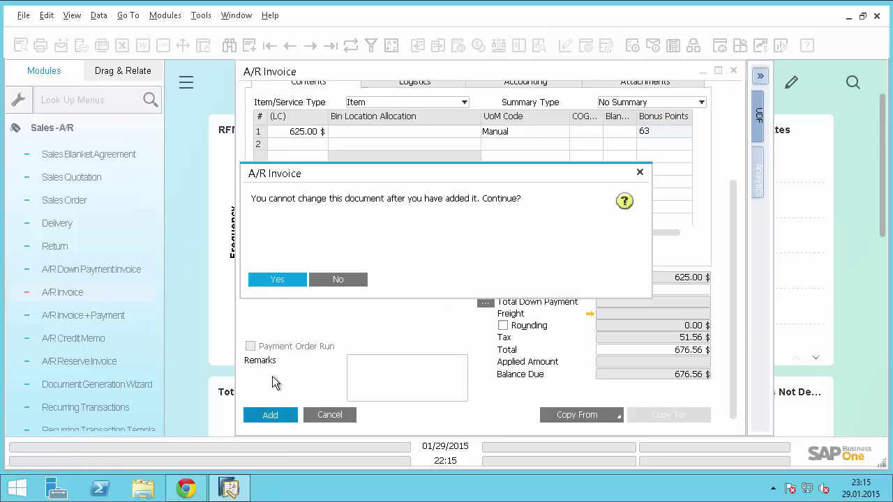
left_click(272, 280)
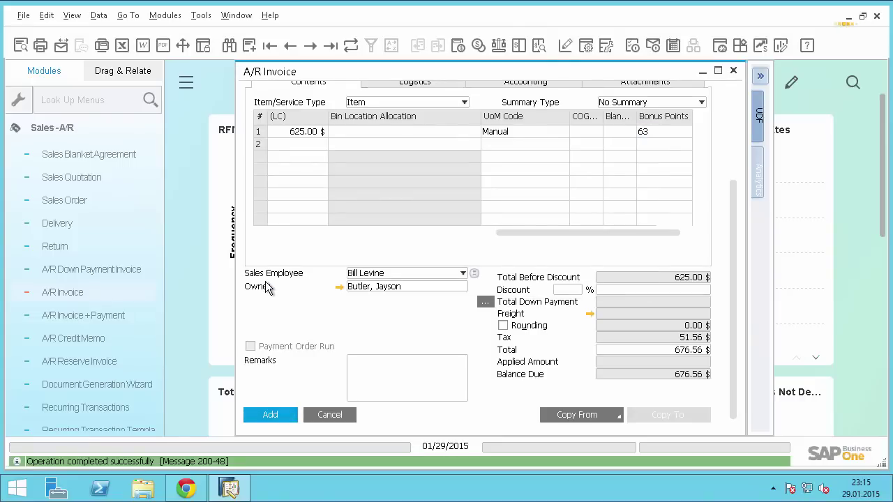
Log on to the Administration Console with the site user name and account password
left_click(185, 488)
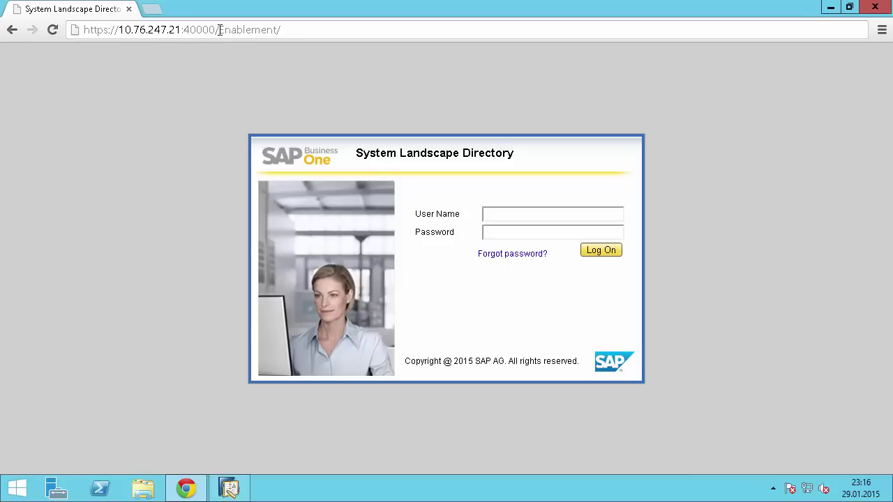
left_click(517, 217)
type("B1")
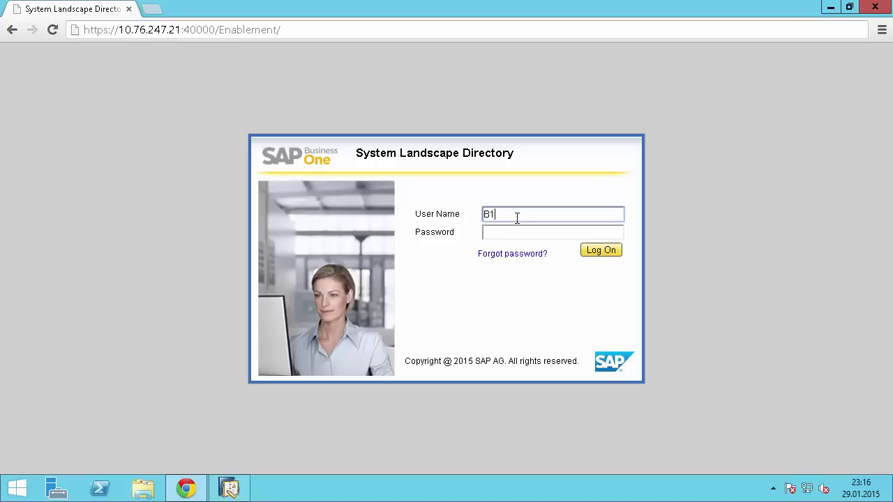
type("SiteUser")
key("Tab")
type("***")
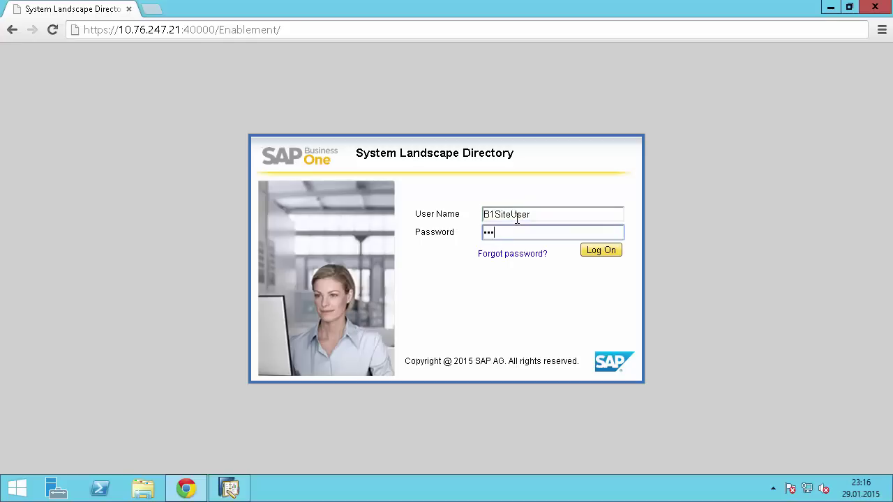
type("******")
key("Return")
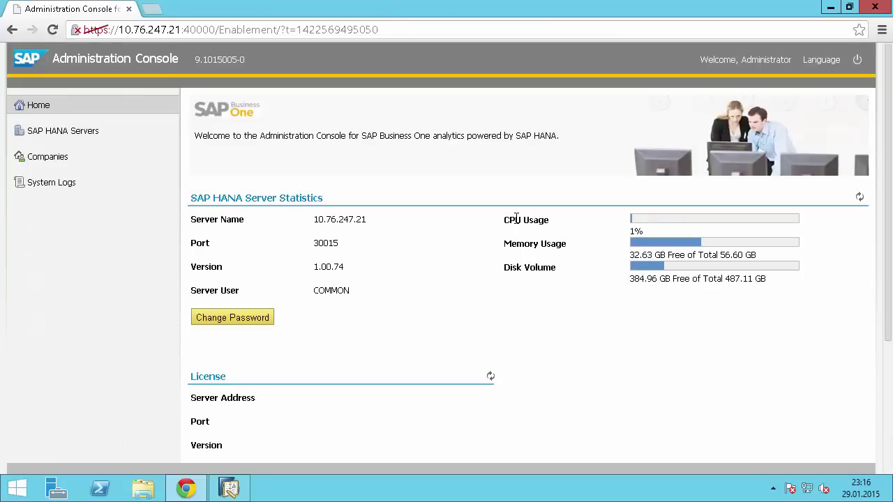
In OEC Computers' UDF Configuration, assign the Marketing Documents Rows field BonusPoints
left_click(31, 161)
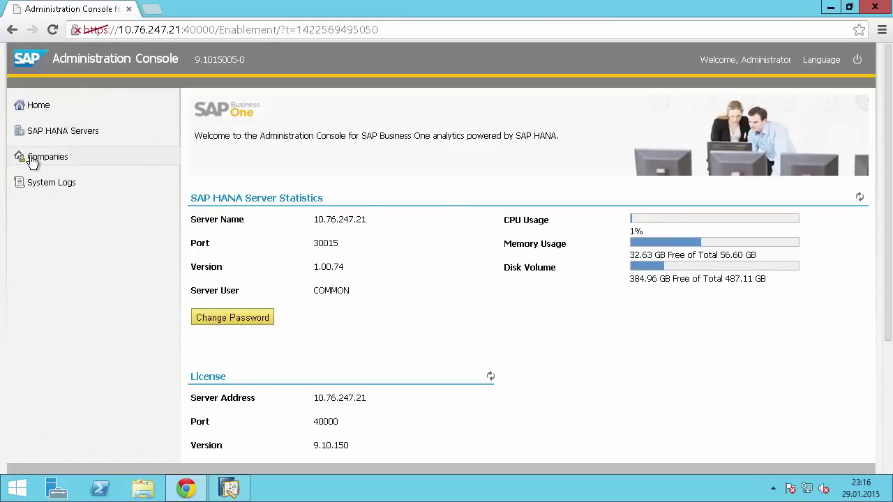
left_click(235, 169)
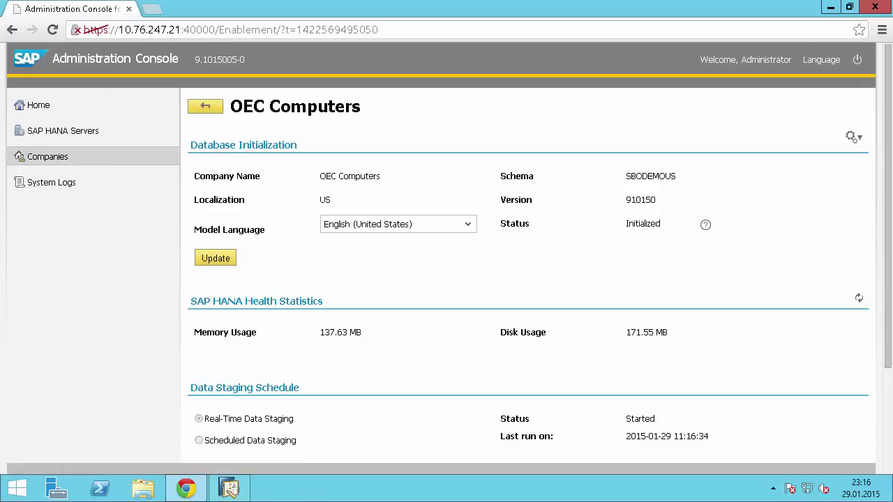
left_click(852, 137)
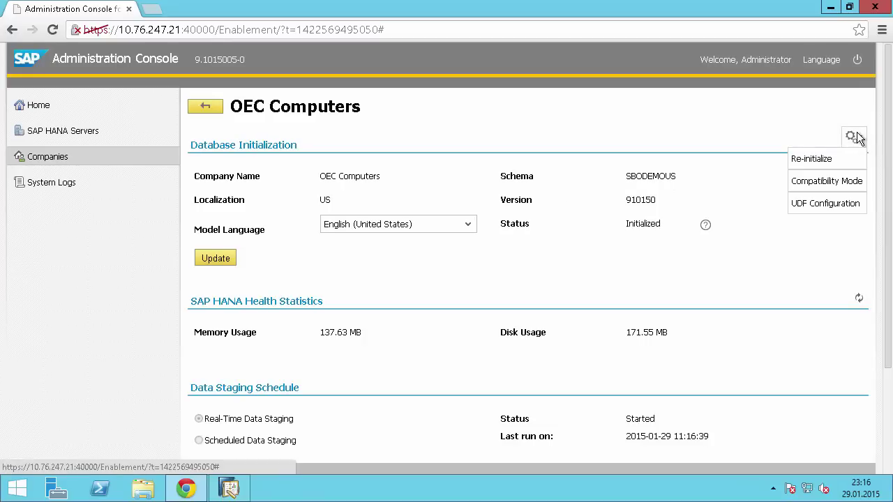
left_click(844, 206)
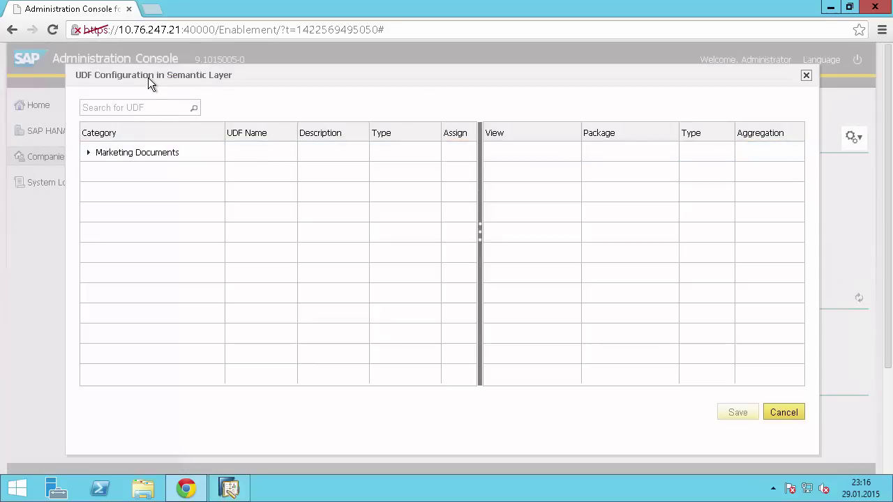
left_click(89, 154)
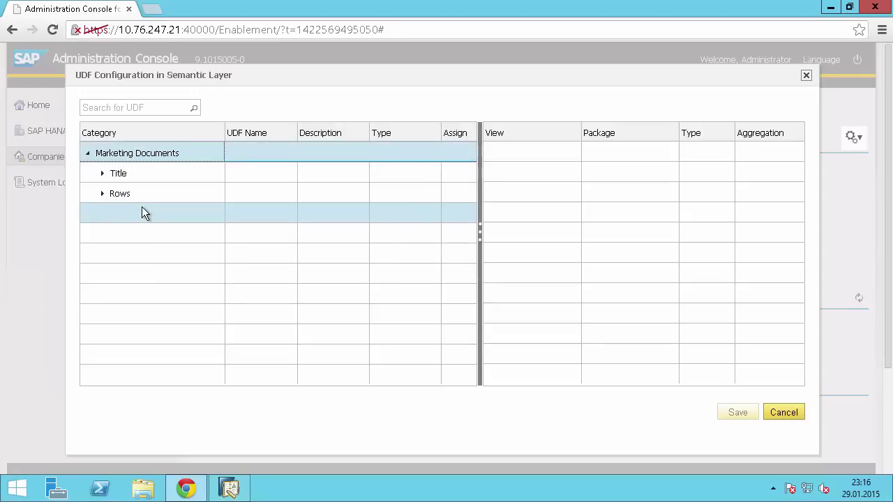
left_click(102, 194)
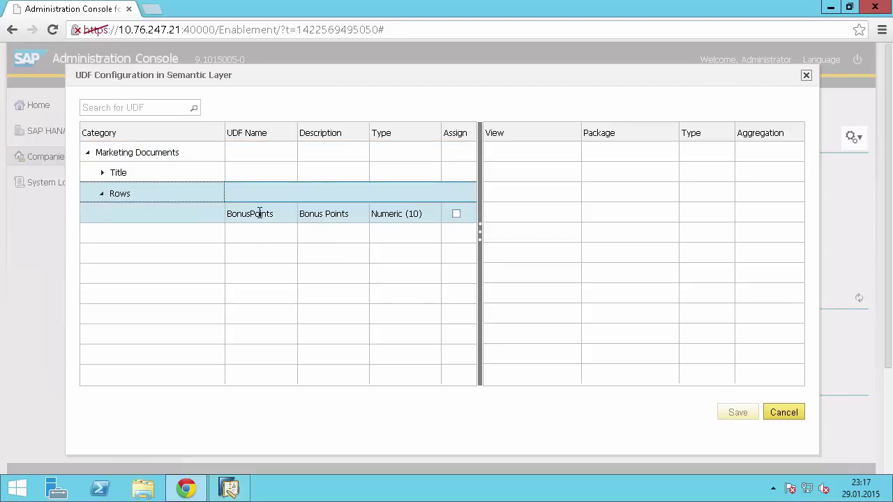
left_click(457, 215)
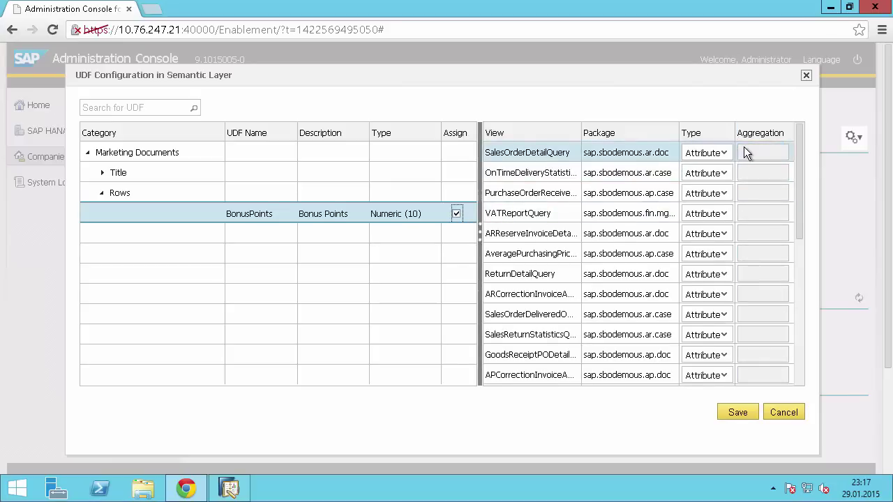
Set BonusPoints to Measure with SUM aggregation in SalesOrderDetailQuery, on-time delivery, purchase order and VATReportQuery views
left_click(723, 153)
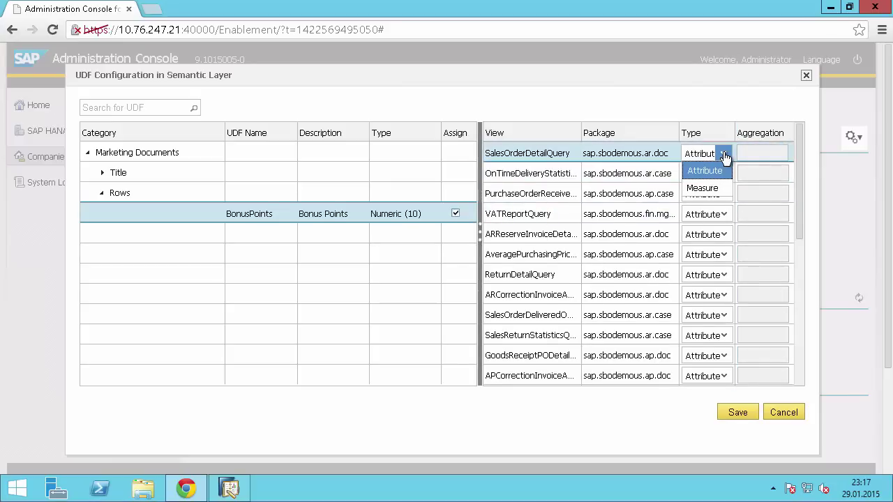
left_click(716, 187)
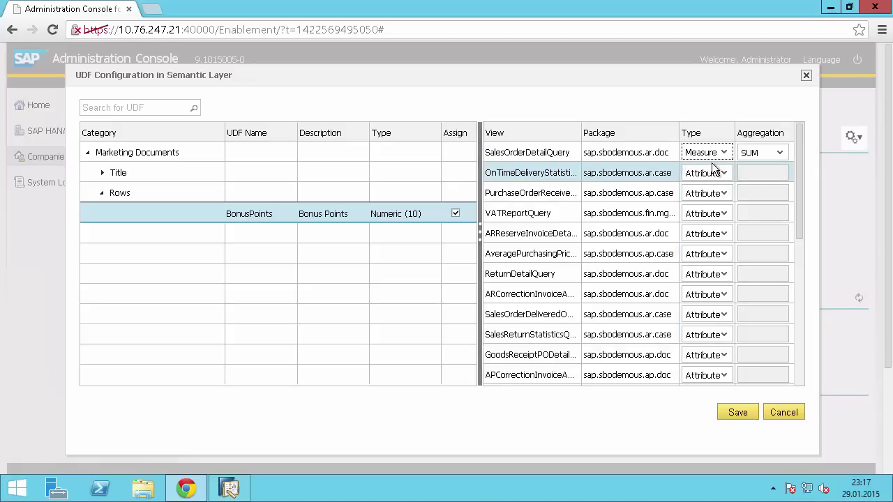
left_click(714, 169)
left_click(714, 172)
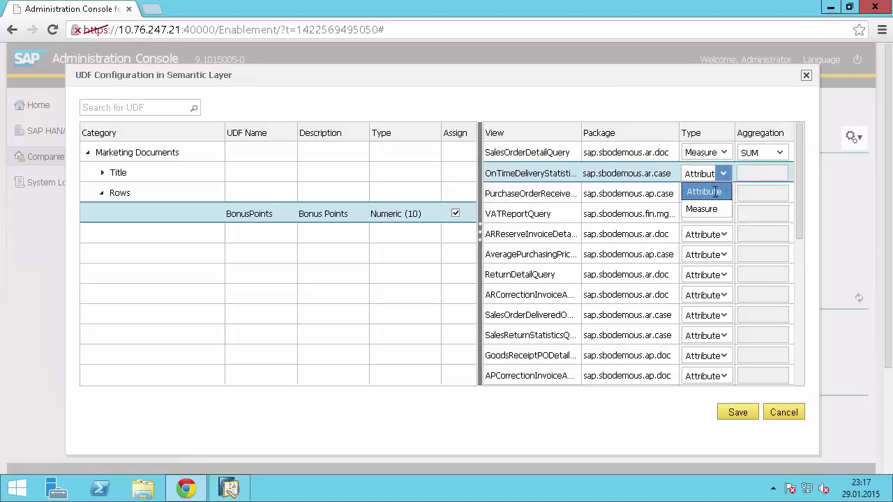
left_click(739, 206)
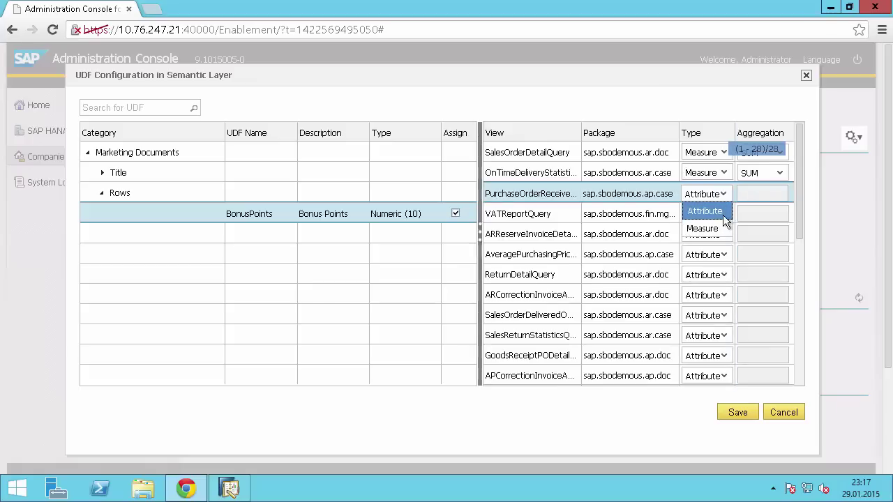
left_click(725, 226)
left_click(721, 219)
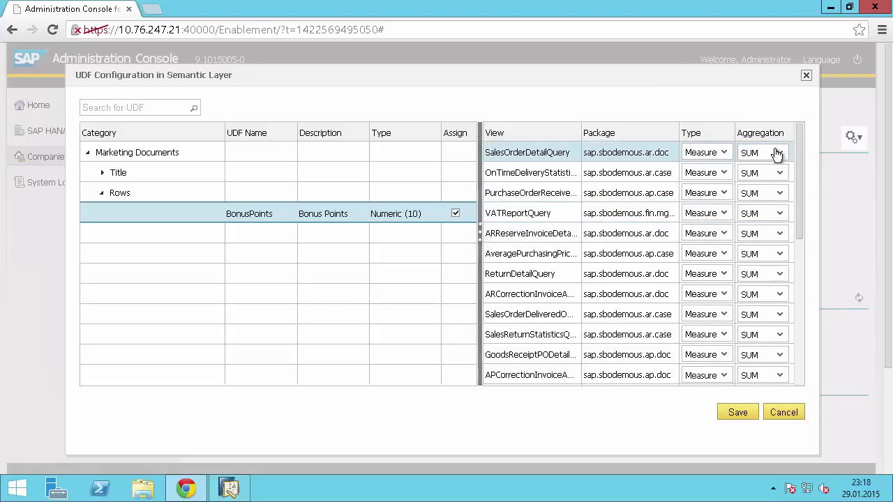
left_click(780, 153)
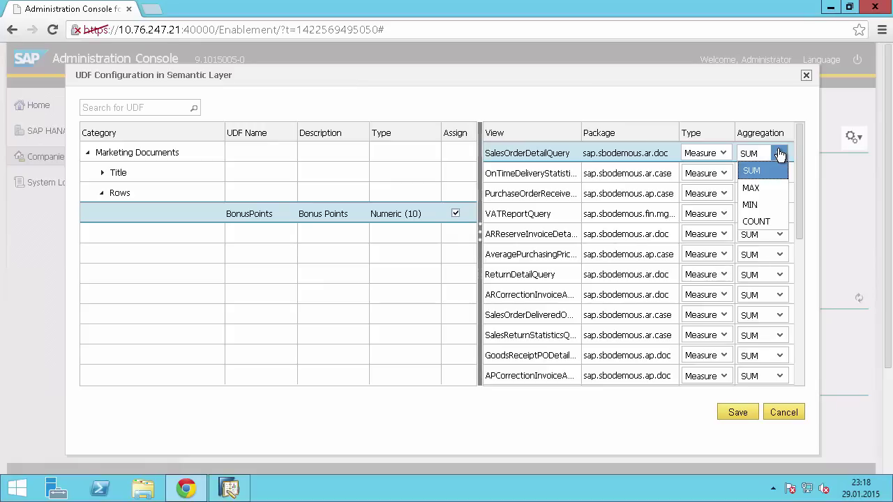
left_click(780, 153)
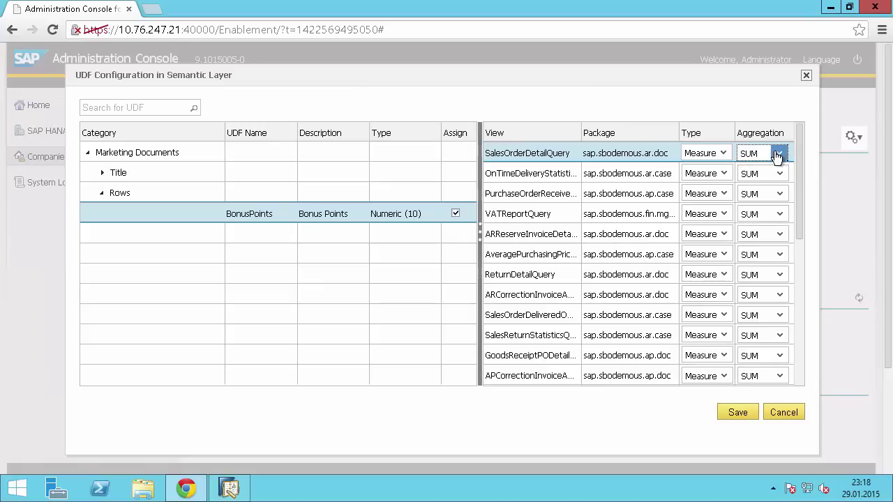
Save the UDF configuration and let the semantic layer views finish updating
left_click(732, 413)
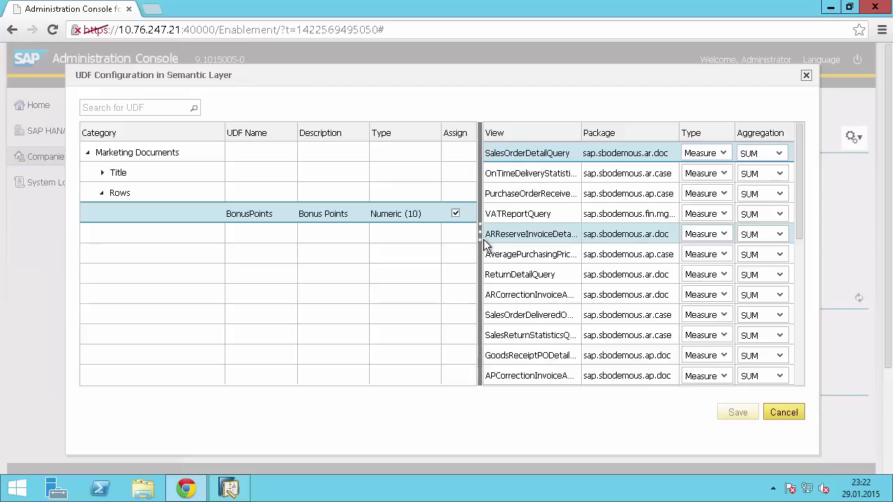
Back in SAP Business One, collapse Sales - A/R and create a new Pervasive Analytics dashboard
left_click(234, 491)
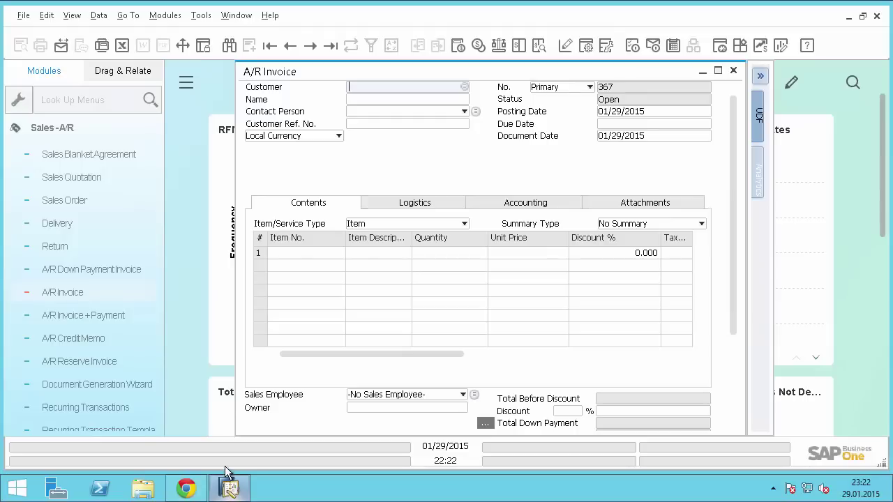
left_click(60, 127)
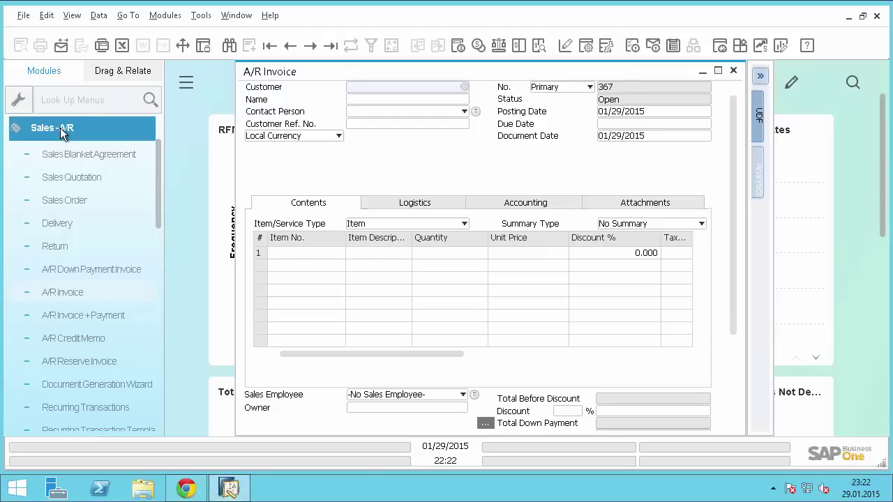
left_click(60, 127)
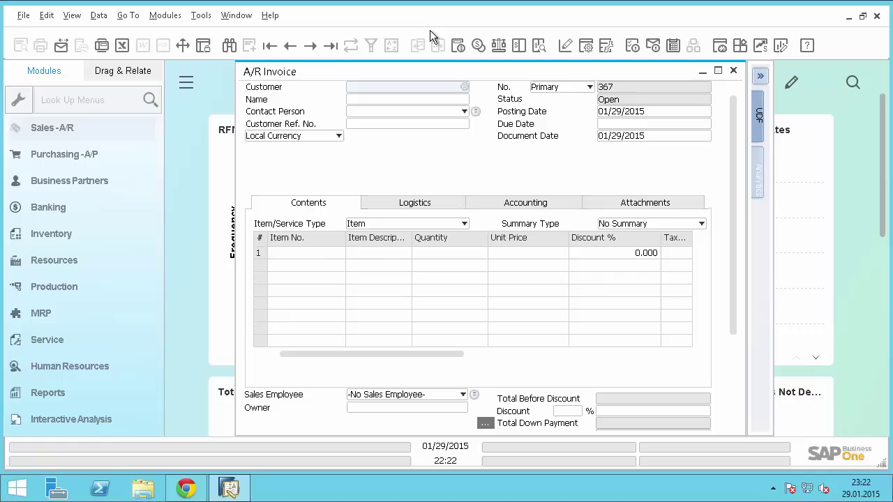
left_click(779, 46)
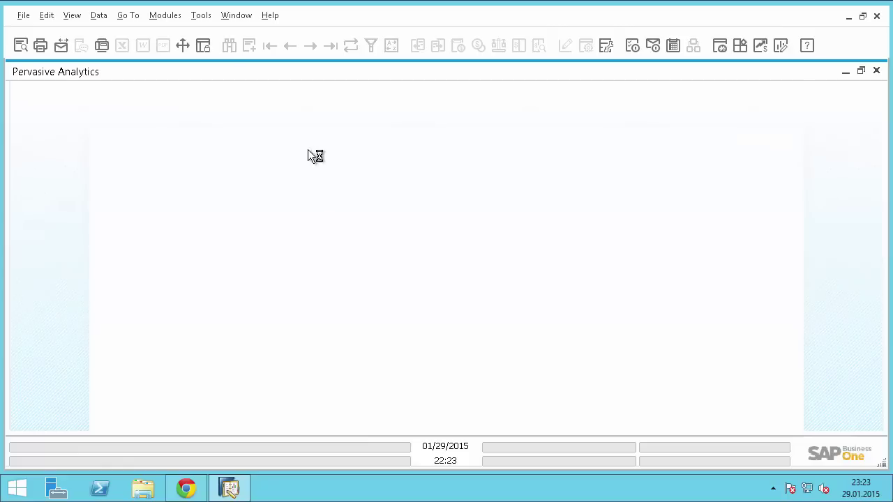
left_click(176, 326)
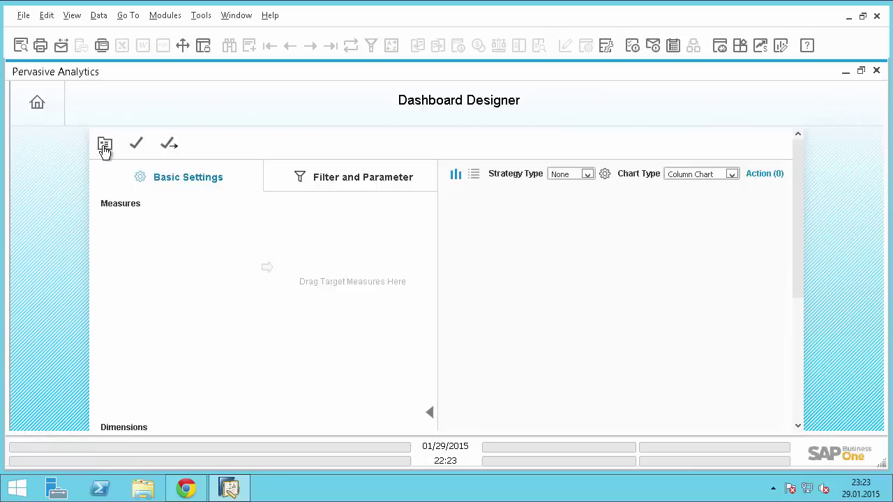
Choose Calculation View > Sales > Multi-Document Scenarios > Profitability Analysis as the dashboard's data source
left_click(104, 148)
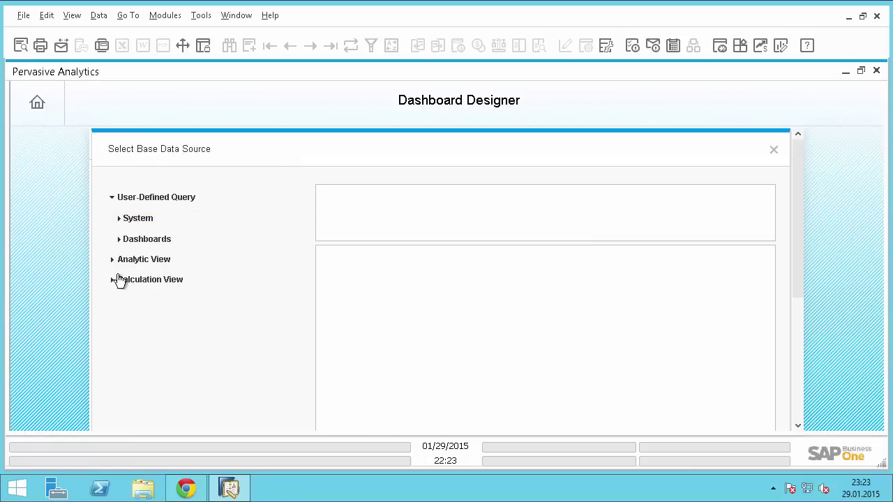
left_click(113, 281)
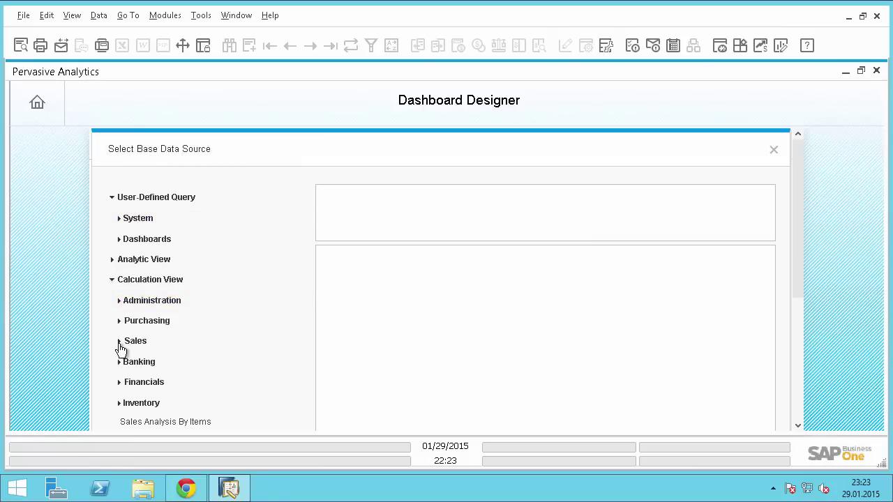
left_click(119, 343)
left_click(128, 381)
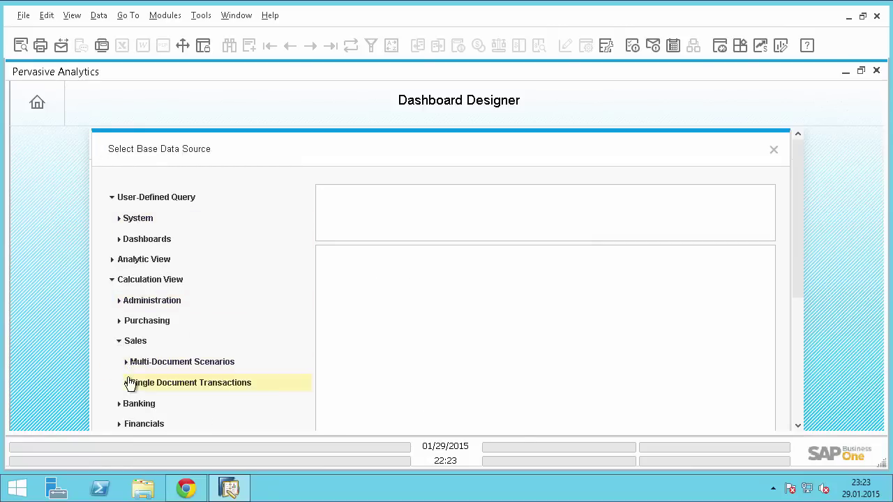
left_click(126, 363)
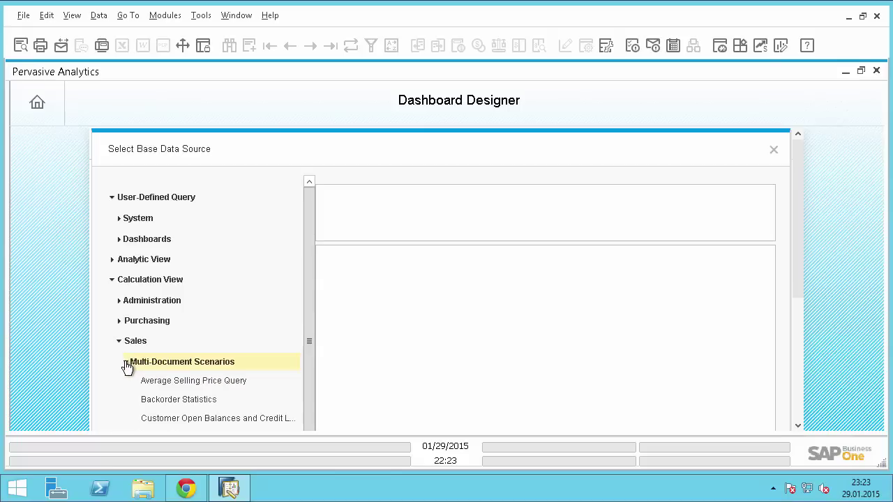
left_click_drag(311, 287, 302, 401)
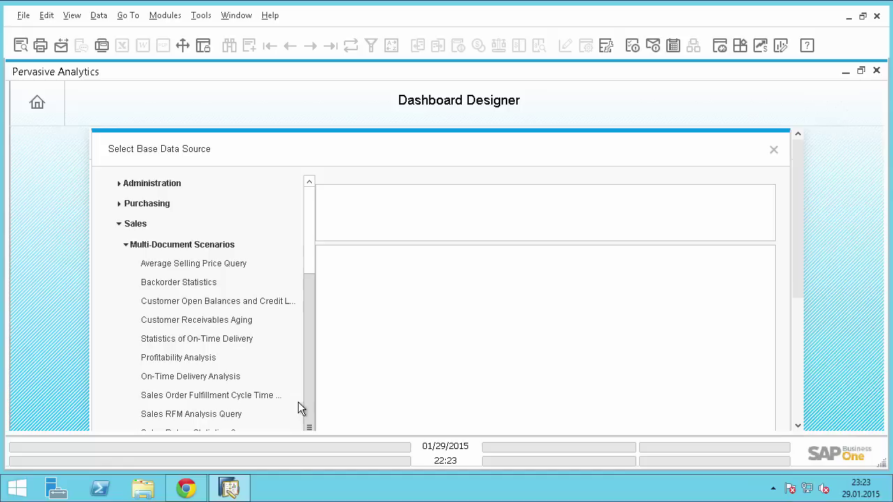
left_click(222, 362)
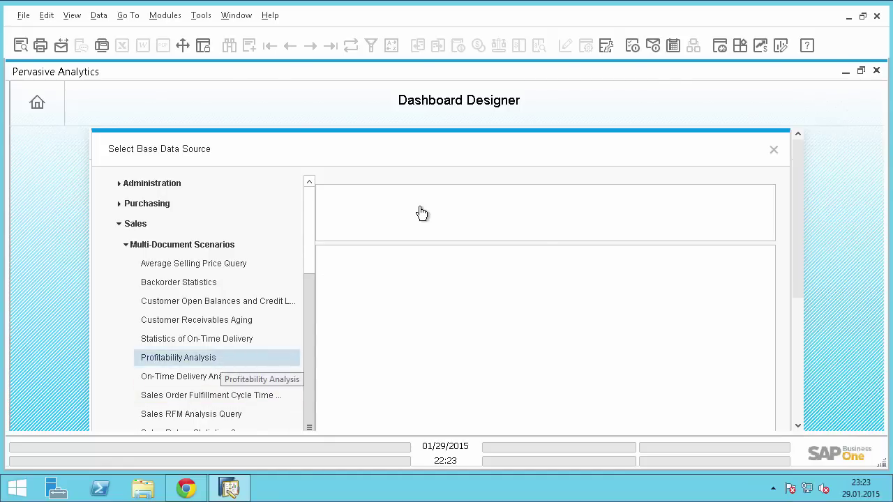
left_click(800, 363)
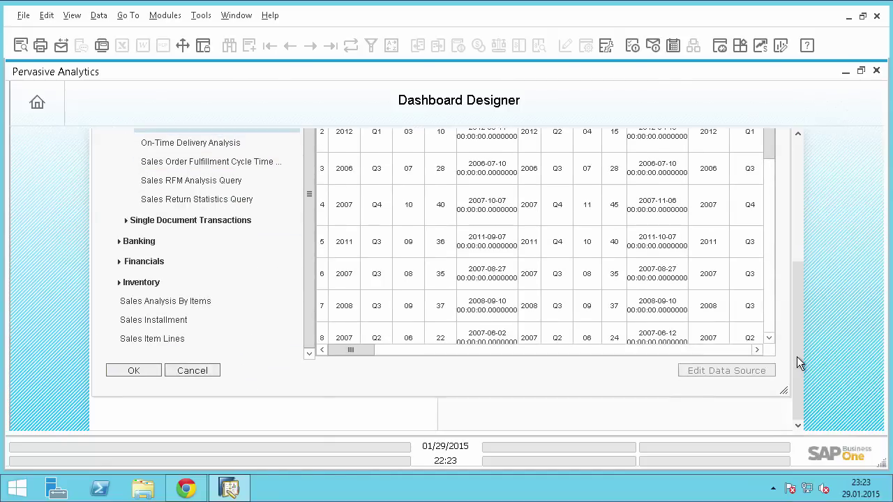
left_click(143, 370)
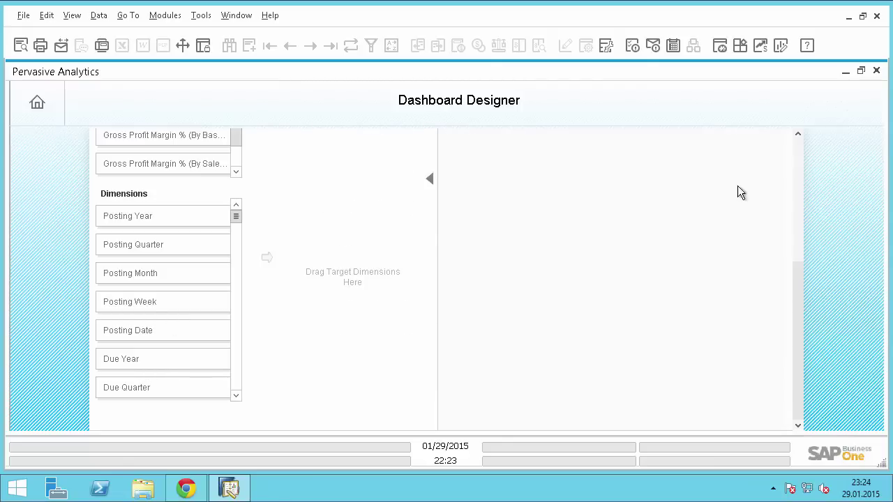
scroll(798, 222, "up", 5)
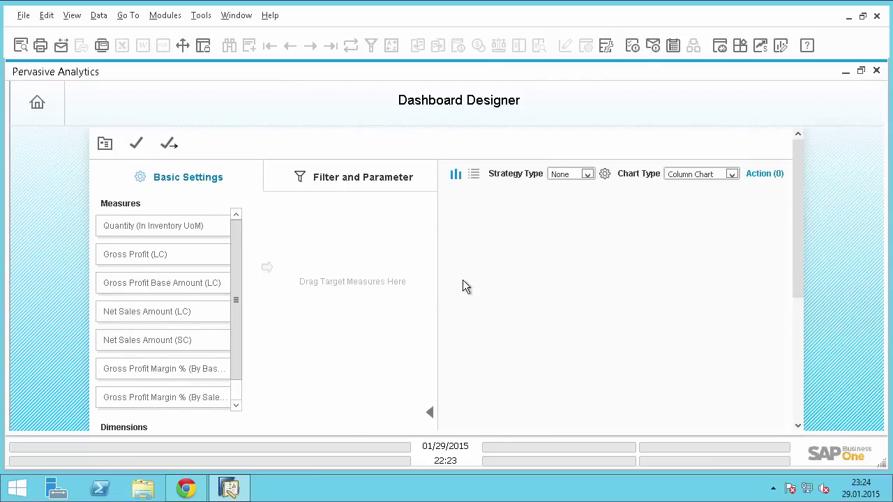
Add Bonus Points as a Sum target measure and Business Partner Code as the chart dimension
left_click_drag(238, 277, 240, 309)
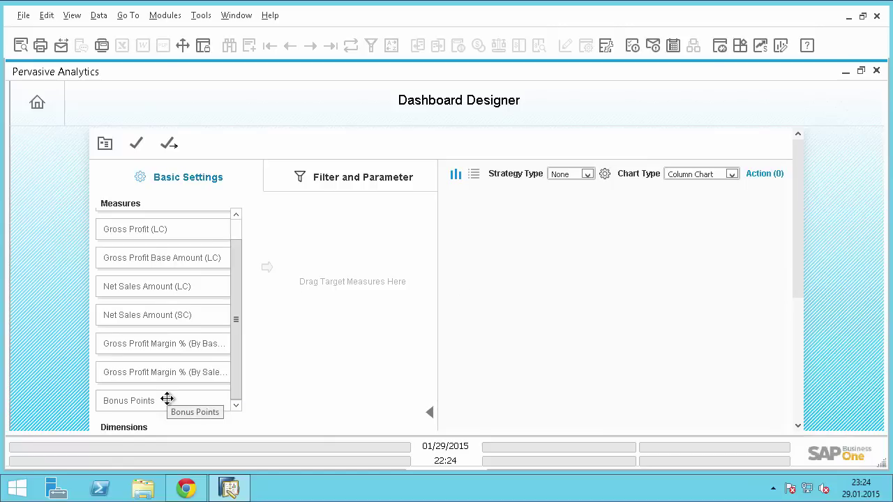
left_click_drag(167, 399, 346, 289)
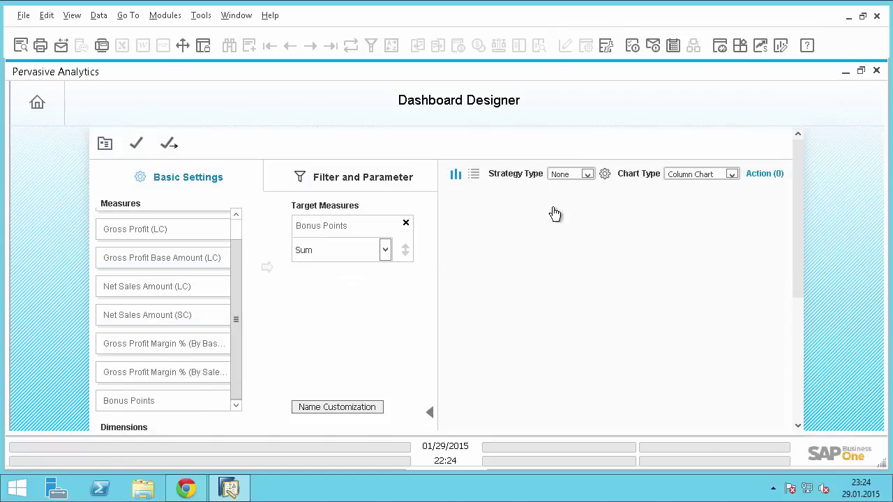
left_click_drag(798, 210, 793, 296)
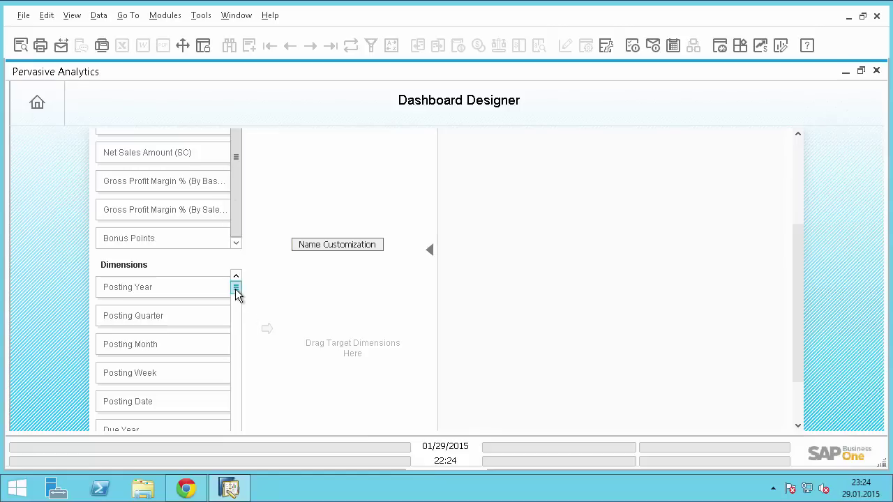
left_click_drag(236, 288, 236, 375)
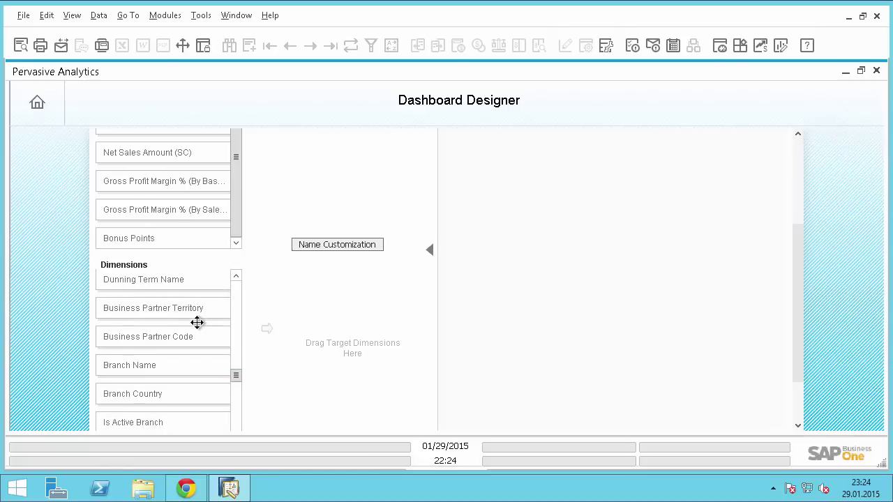
left_click_drag(200, 338, 371, 330)
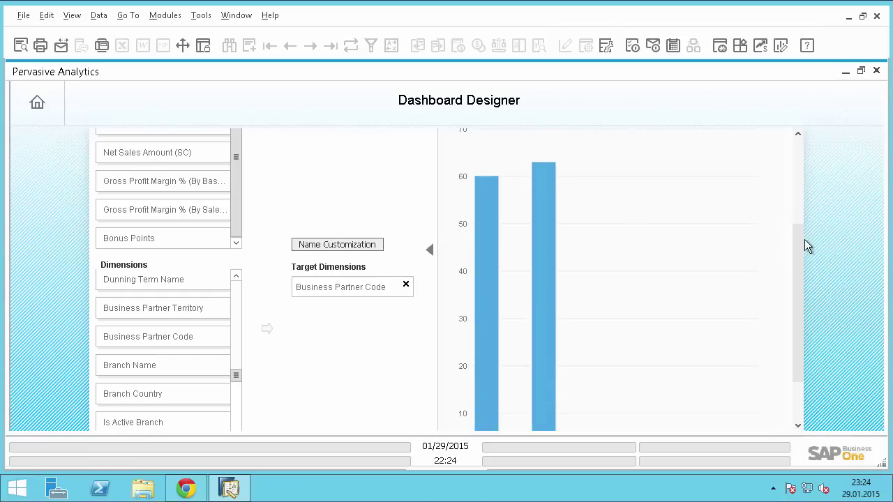
left_click_drag(805, 240, 797, 223)
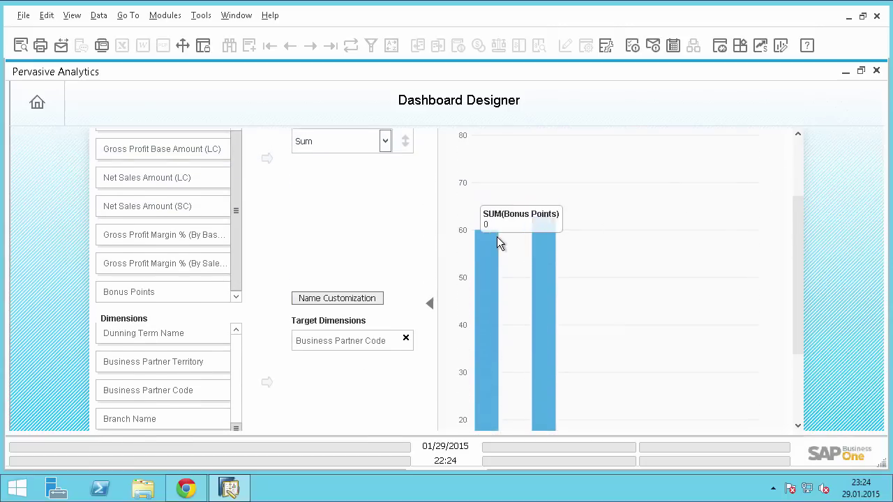
mouse_move(542, 236)
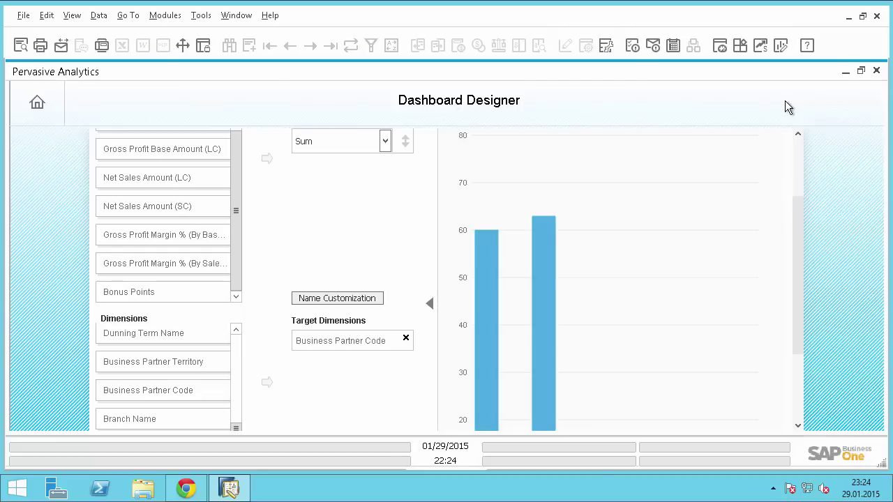
Close Pervasive Analytics and run the Profitability Analysis interactive report, switching to its Excel workbook
left_click(876, 70)
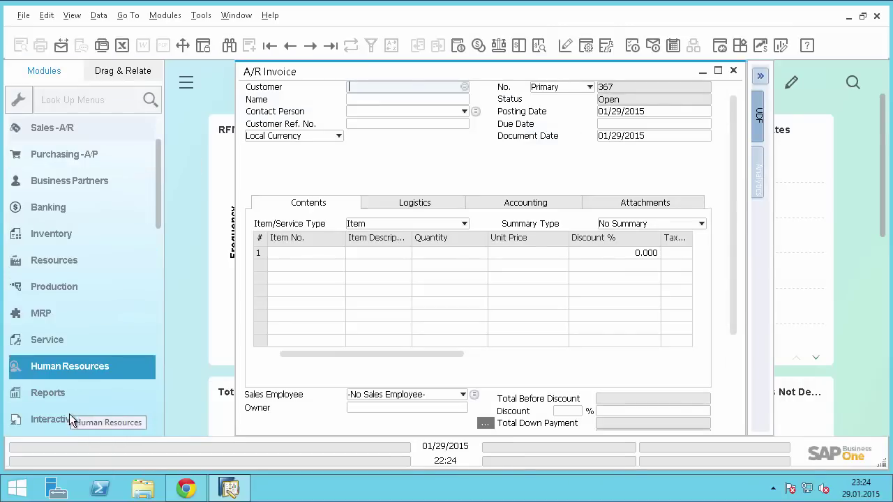
left_click(68, 416)
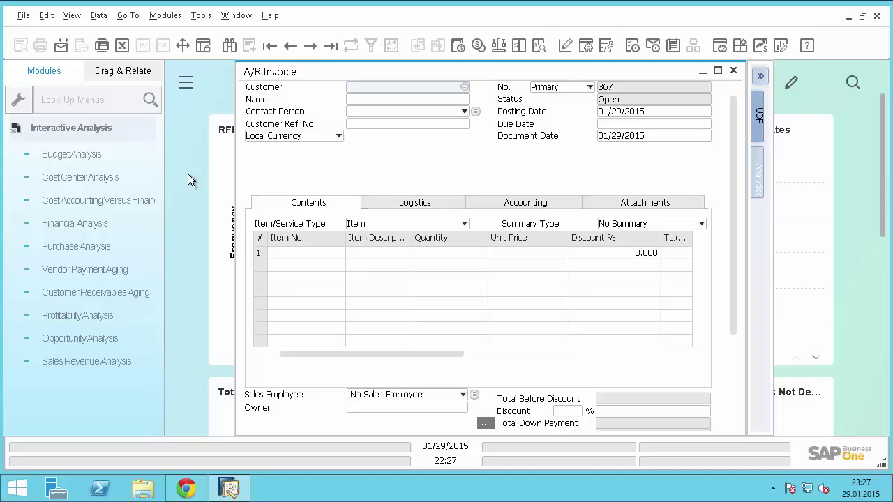
left_click(97, 317)
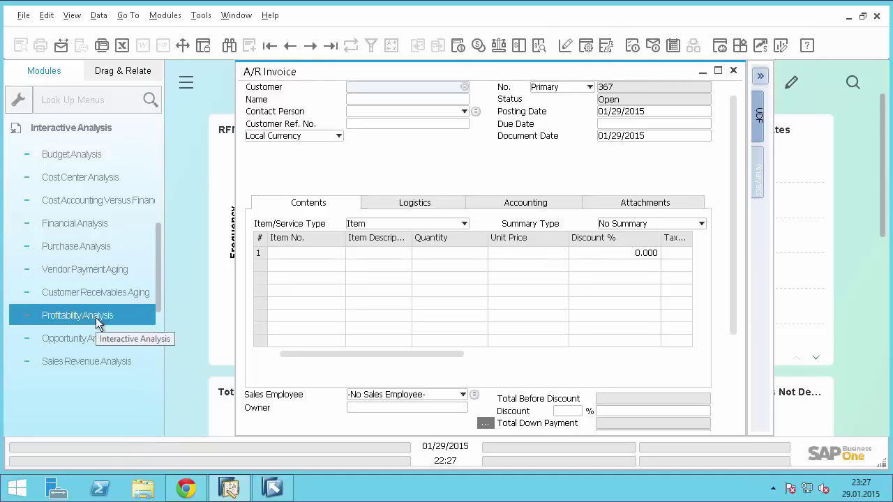
left_click(274, 488)
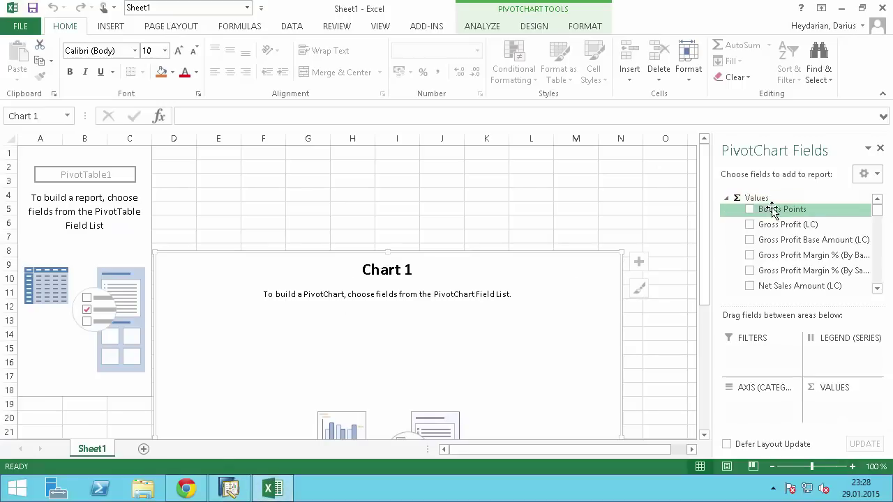
Add Bonus Points as values and Business Partner as axis: Maxi-Teq 60, Microchips 63, total 123
left_click(748, 210)
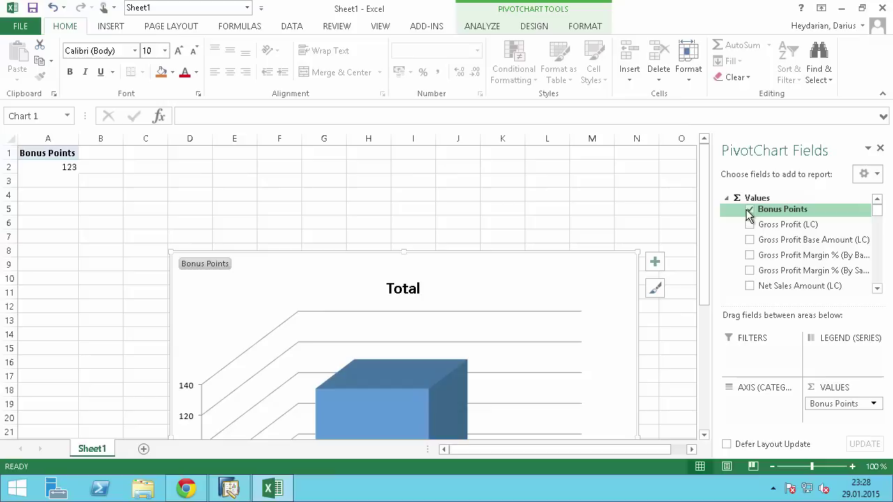
left_click_drag(878, 211, 882, 229)
left_click(751, 242)
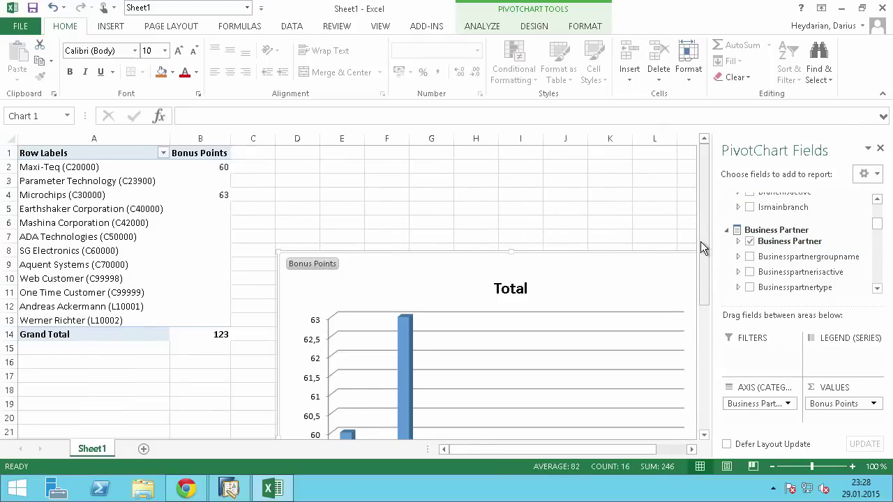
left_click_drag(700, 241, 700, 303)
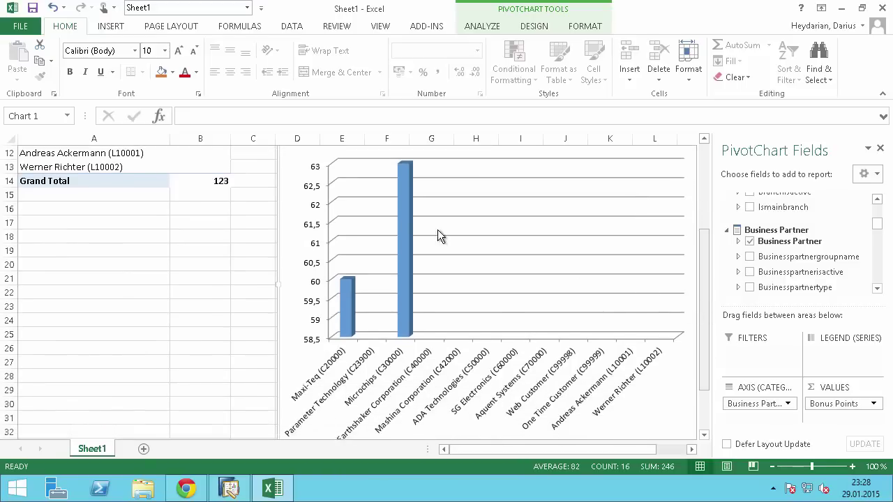
mouse_move(407, 208)
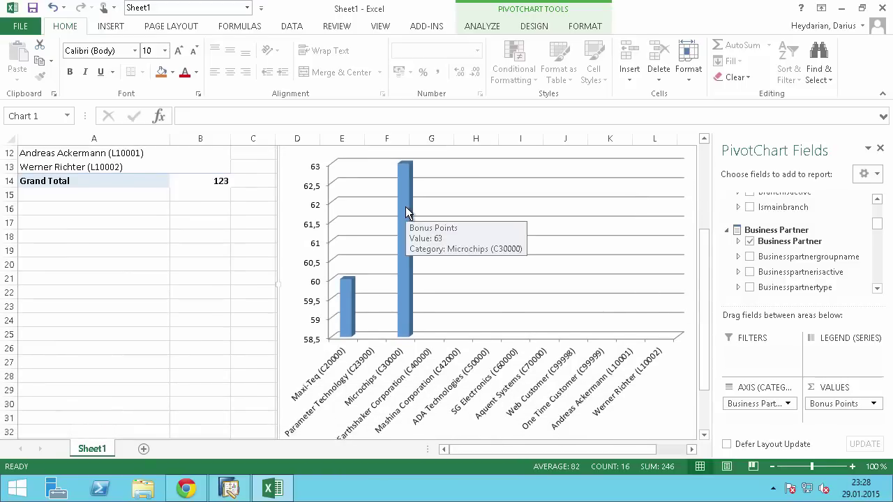